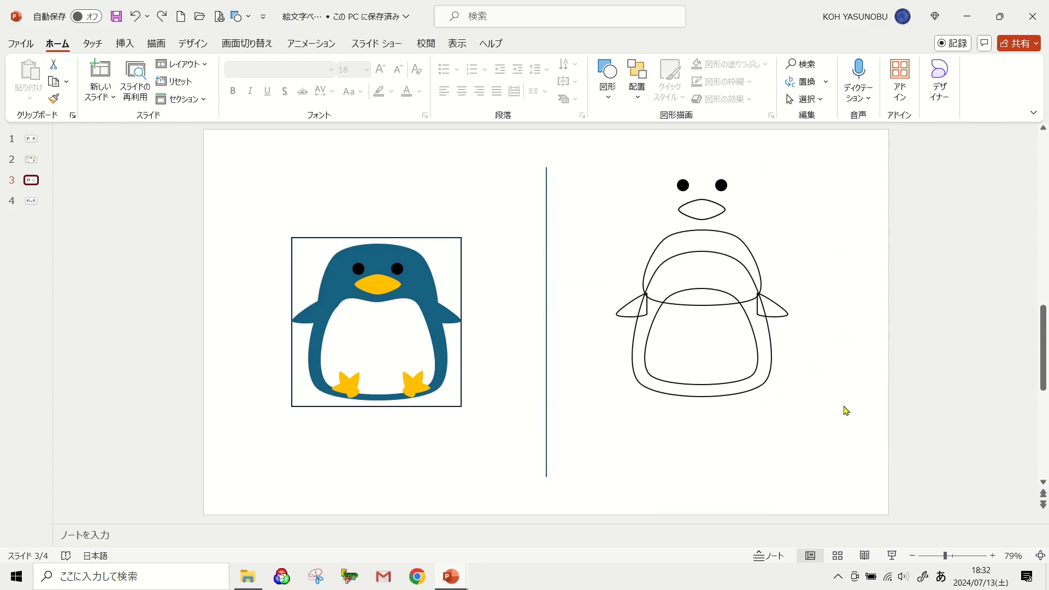
Scroll down to slide 4 with the reference penguin, size notes and empty frame
{"action": "scroll", "coordinate": [939, 338], "scroll_direction": "down", "scroll_amount": 1}
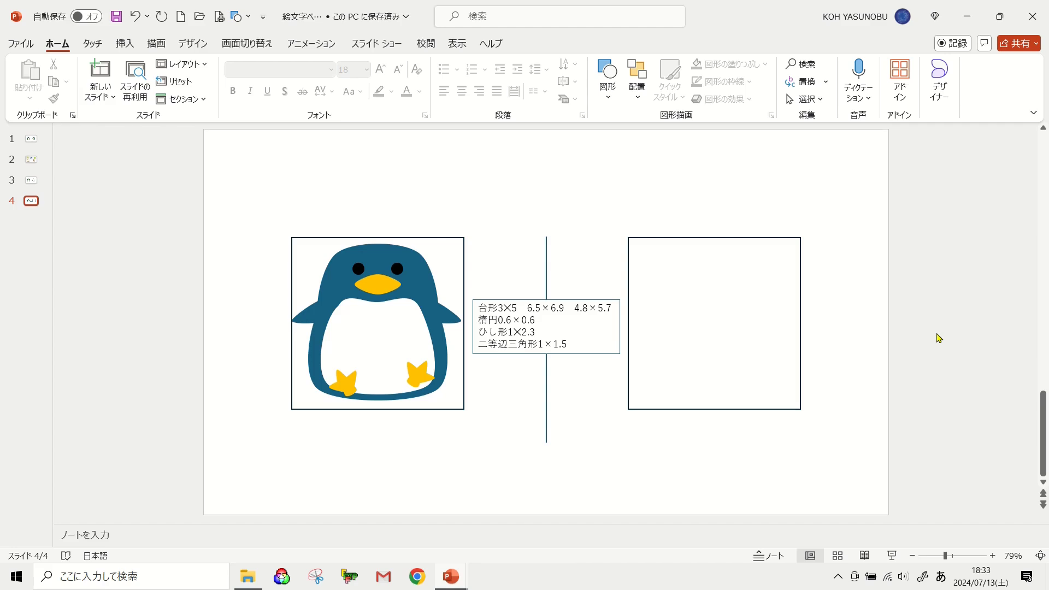
Set the zoom to 130%
{"action": "left_click", "coordinate": [1008, 560]}
{"action": "double_click", "coordinate": [581, 237]}
{"action": "type", "text": "130"}
{"action": "key", "text": "Return"}
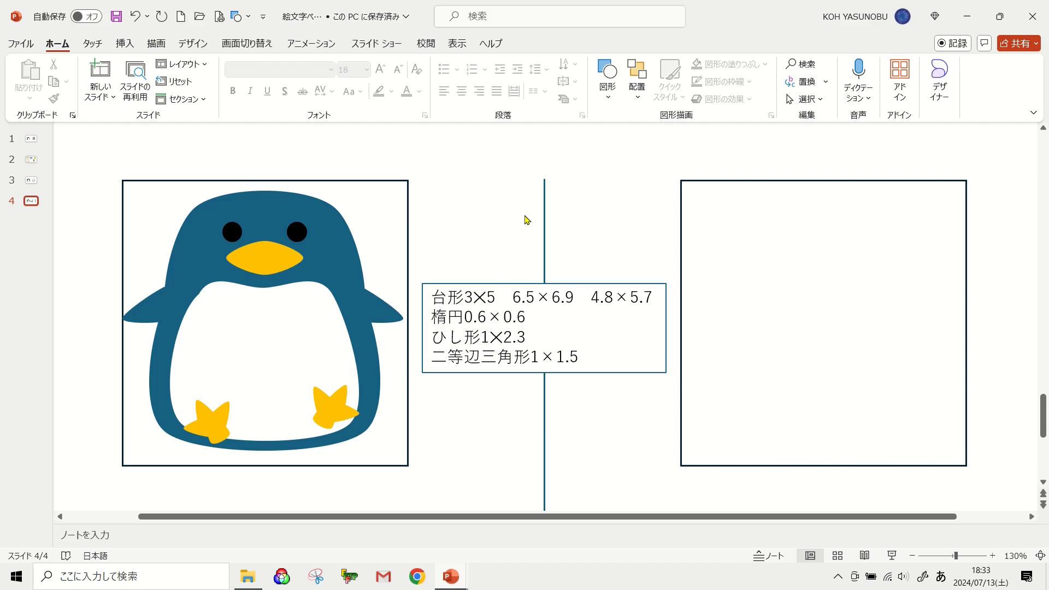
Draw a 3 cm tall, 5 cm wide trapezoid centred near the top of the right frame
{"action": "left_click", "coordinate": [603, 82]}
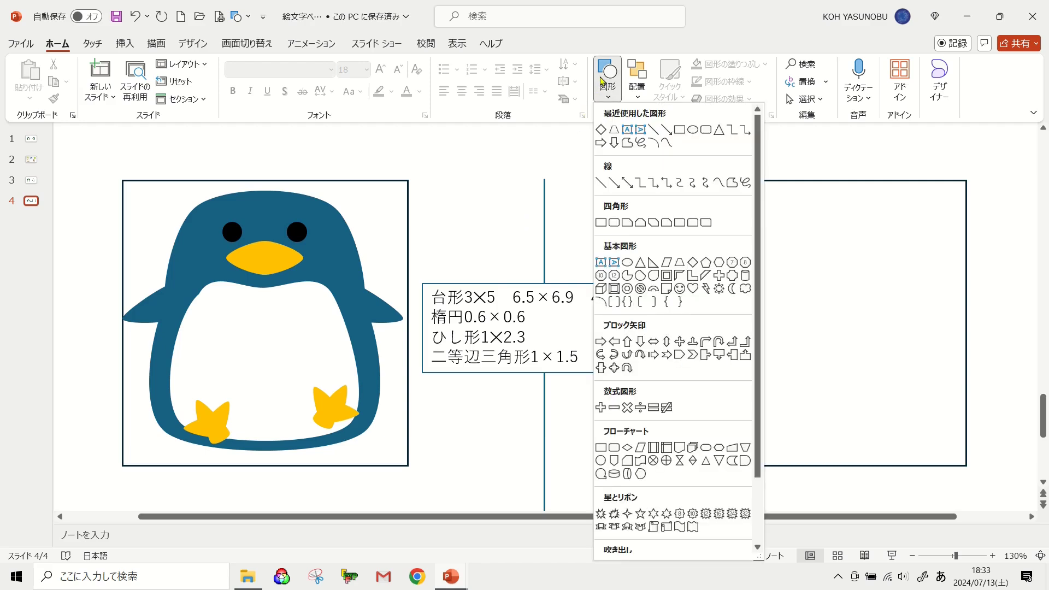
{"action": "left_click", "coordinate": [678, 263]}
{"action": "left_click_drag", "start_coordinate": [779, 217], "coordinate": [865, 331]}
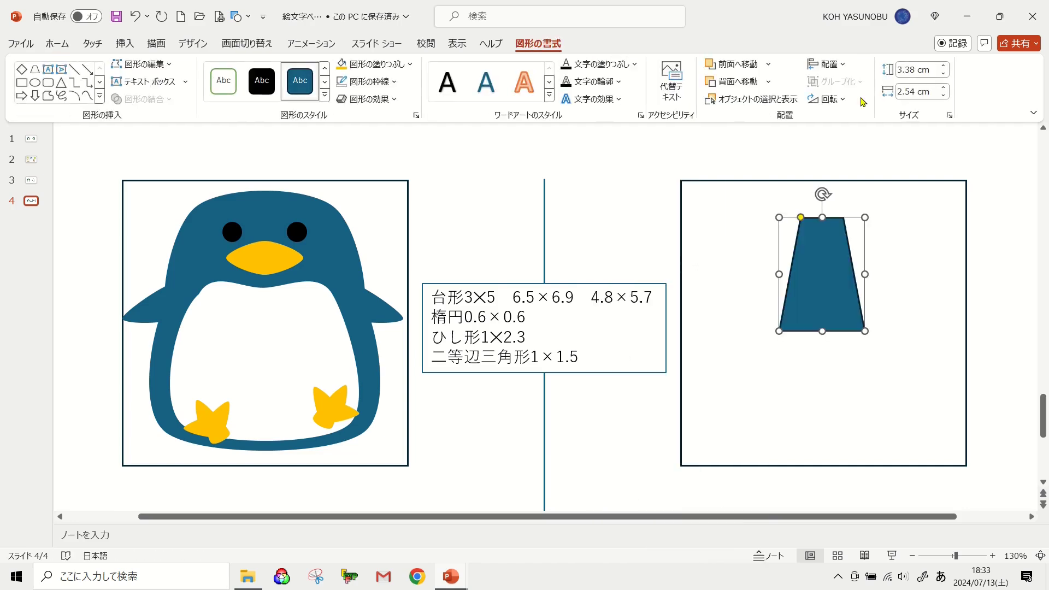
{"action": "left_click", "coordinate": [910, 71]}
{"action": "key", "text": "Zenkaku_Hankaku"}
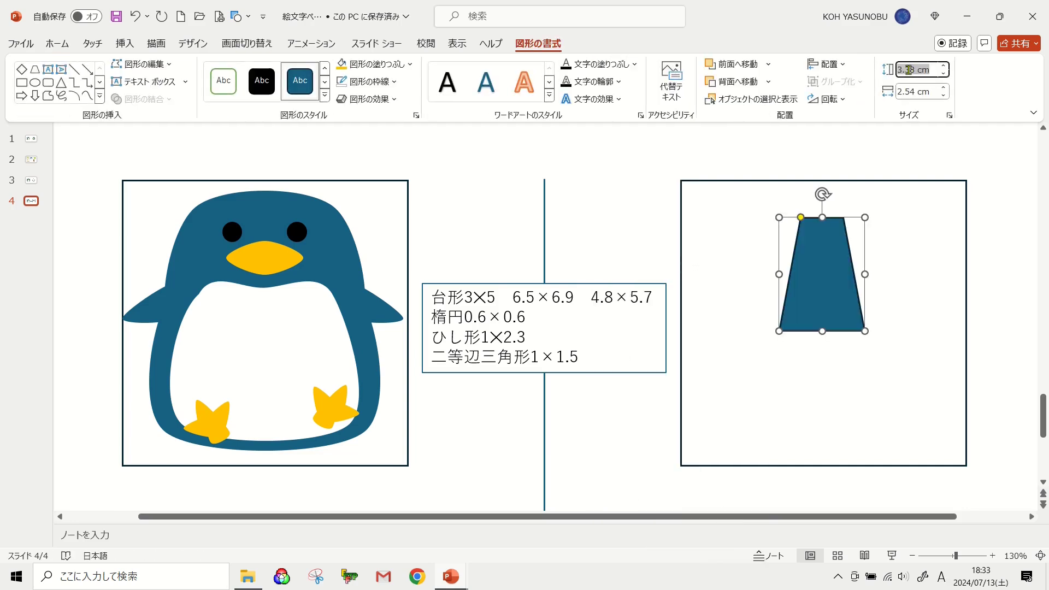
{"action": "type", "text": "3"}
{"action": "left_click", "coordinate": [922, 91]}
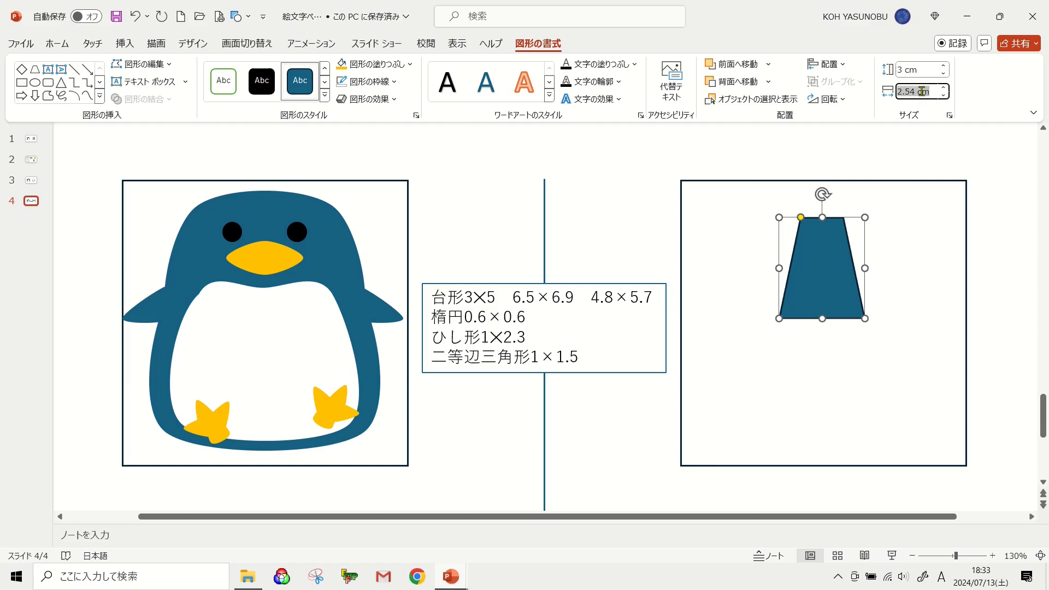
{"action": "type", "text": "5"}
{"action": "key", "text": "Return"}
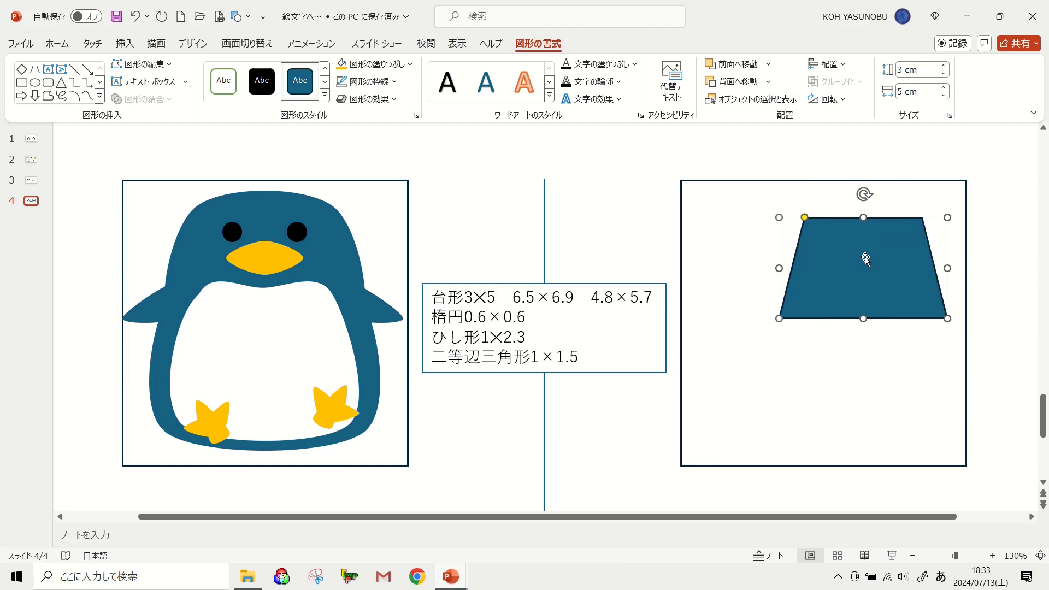
{"action": "left_click_drag", "start_coordinate": [865, 258], "coordinate": [822, 249]}
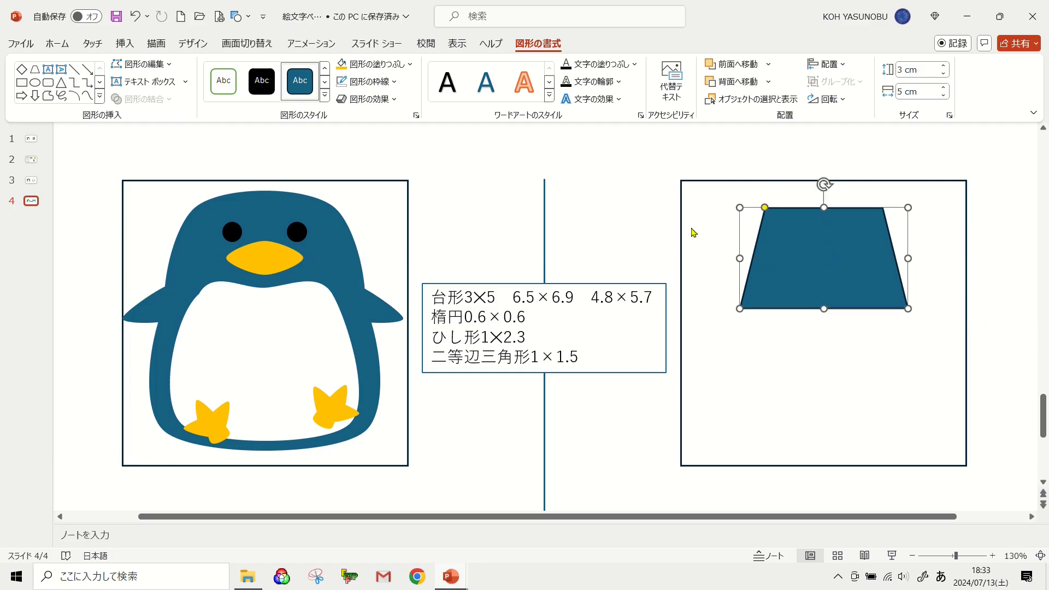
Use Edit Points to make the trapezoid's top, right, bottom and left edges curved segments
{"action": "right_click", "coordinate": [813, 249]}
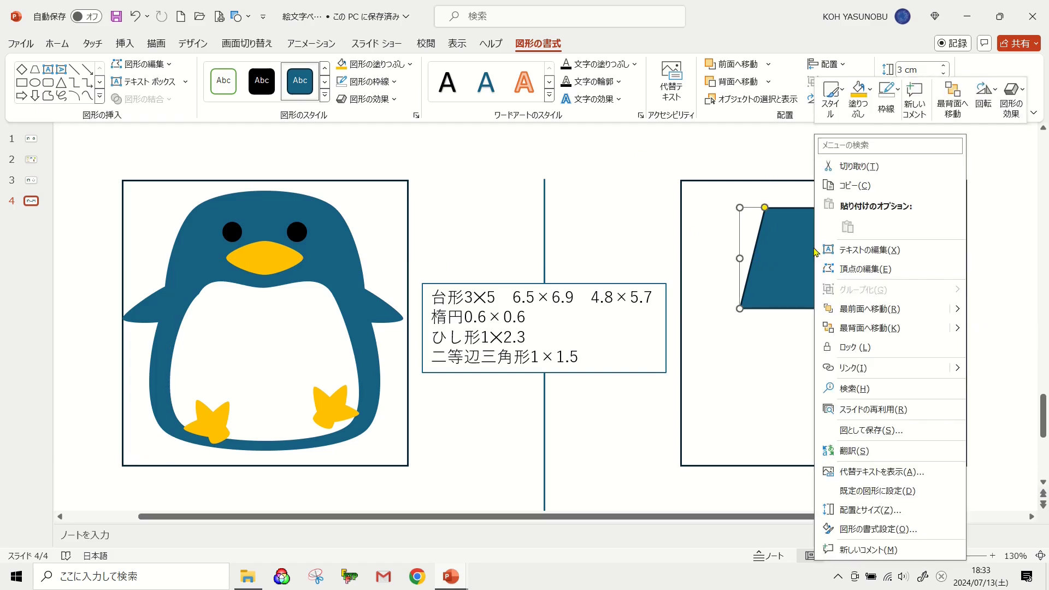
{"action": "left_click", "coordinate": [871, 270]}
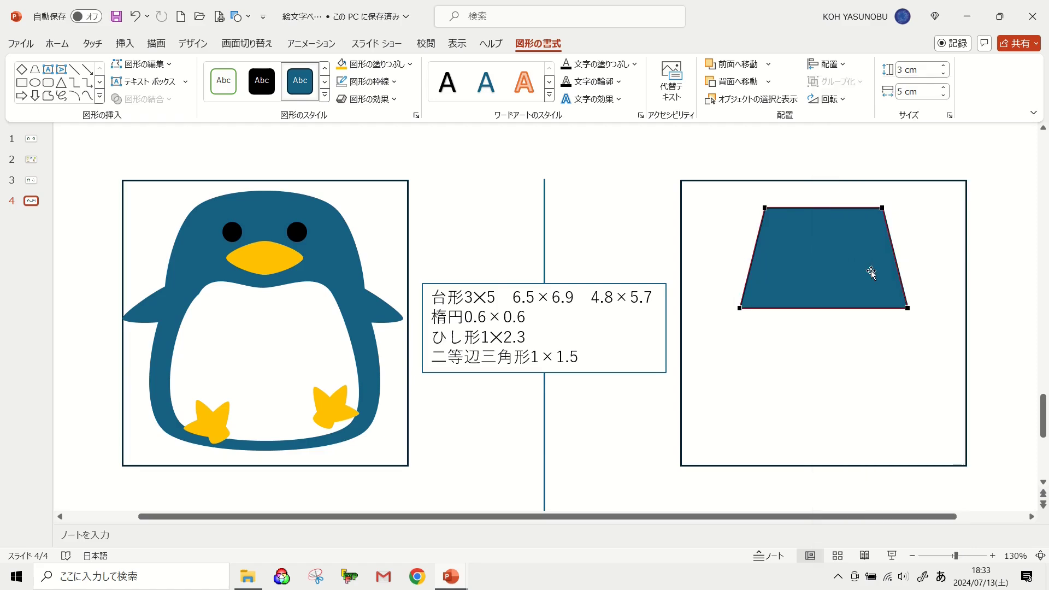
{"action": "left_click_drag", "start_coordinate": [824, 207], "coordinate": [821, 208]}
{"action": "right_click", "coordinate": [821, 208]}
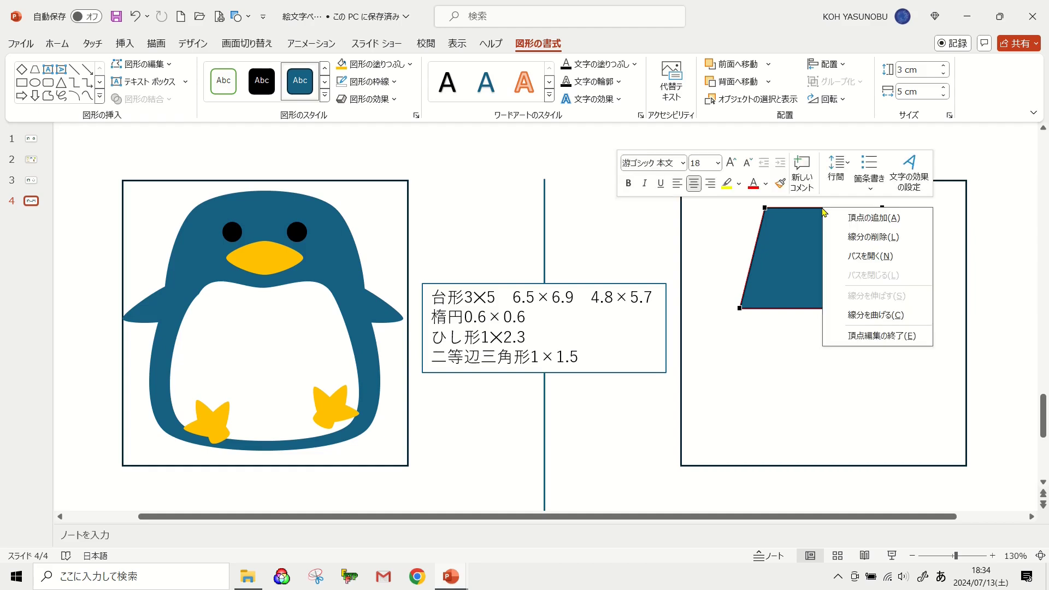
{"action": "left_click", "coordinate": [882, 316]}
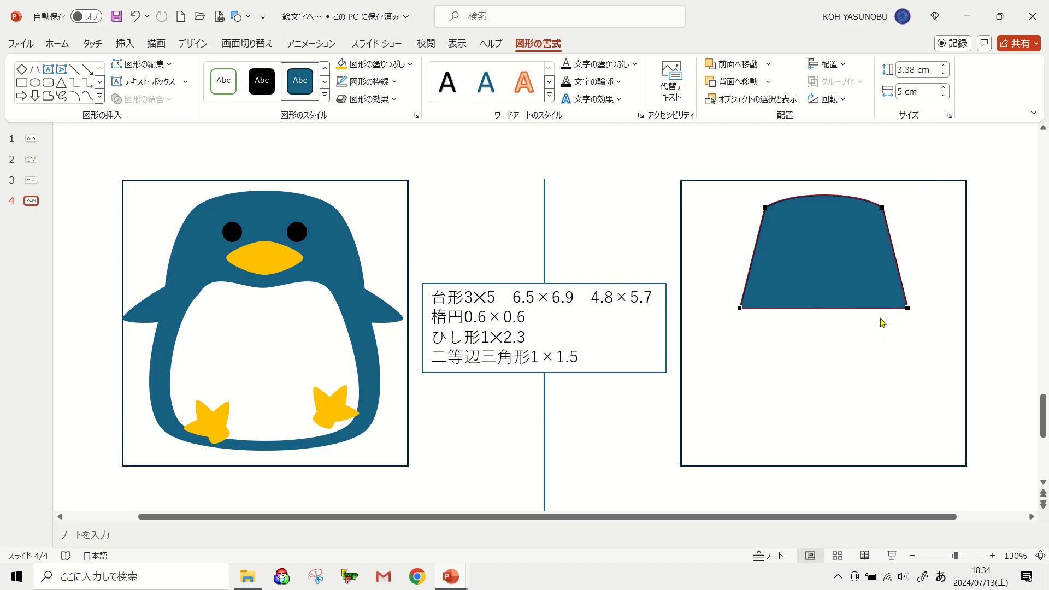
{"action": "right_click", "coordinate": [894, 250]}
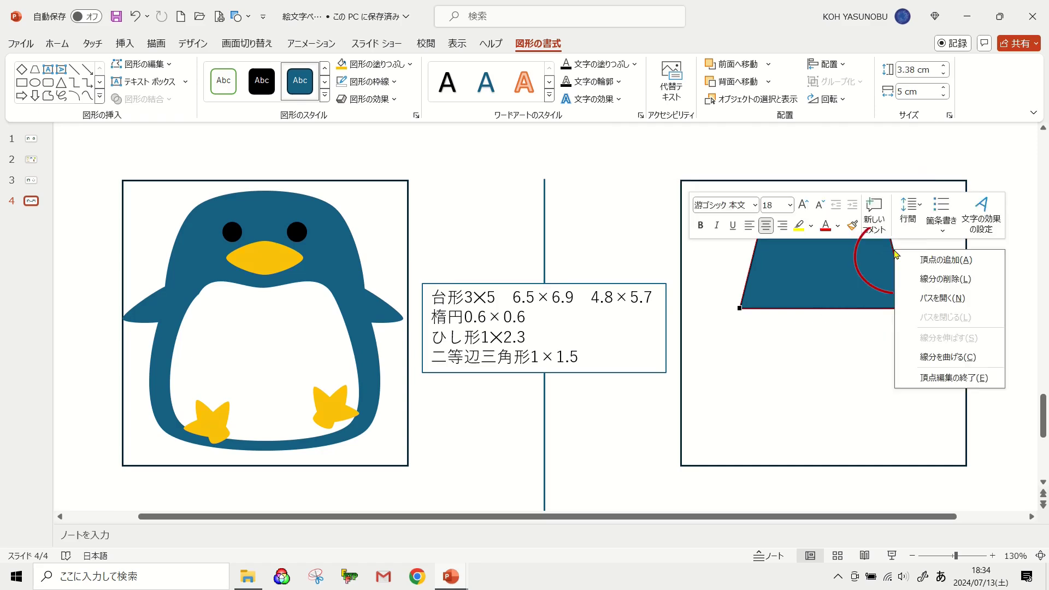
{"action": "left_click", "coordinate": [932, 362]}
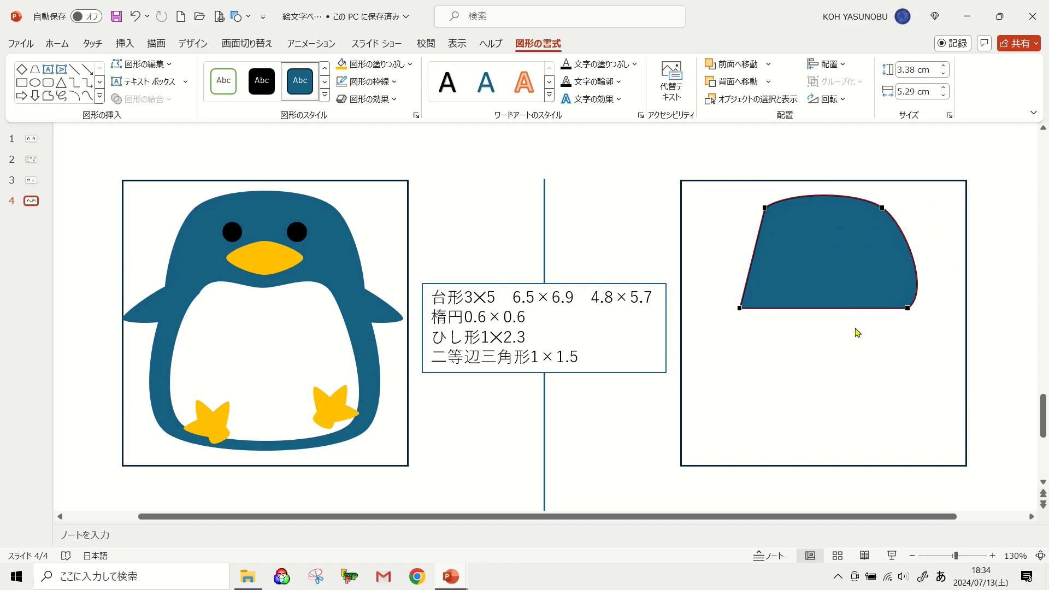
{"action": "right_click", "coordinate": [840, 308]}
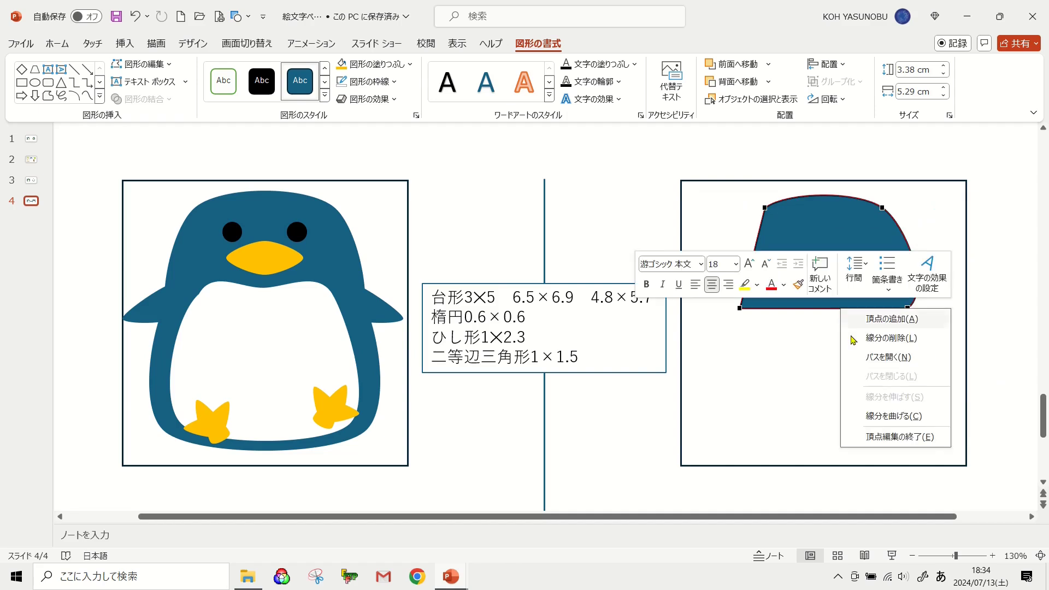
{"action": "left_click", "coordinate": [893, 416]}
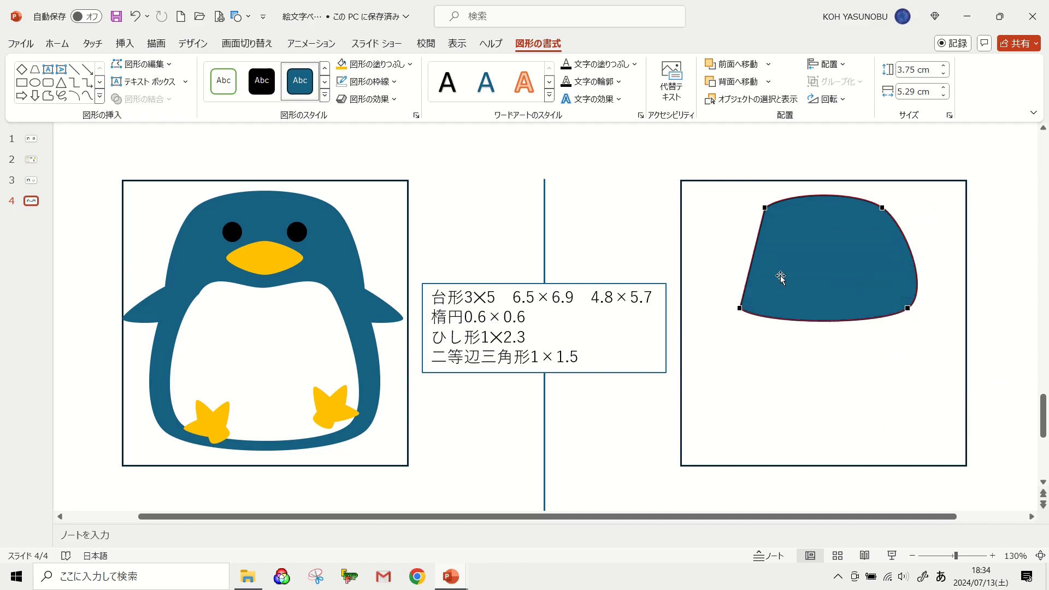
{"action": "right_click", "coordinate": [755, 254]}
{"action": "left_click", "coordinate": [808, 357]}
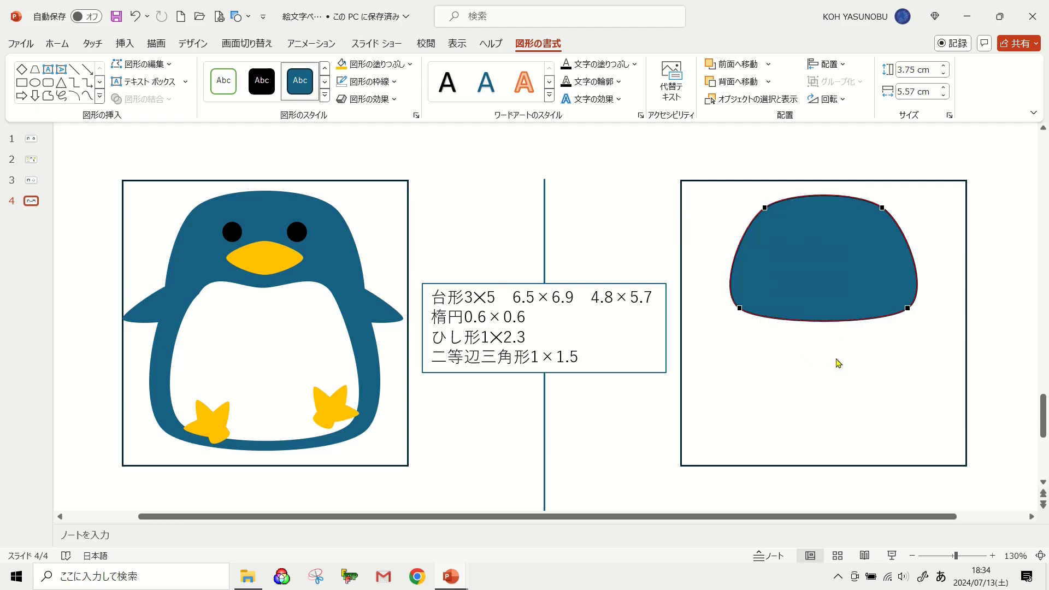
Remove the dome's outline and duplicate it below
{"action": "left_click", "coordinate": [391, 86]}
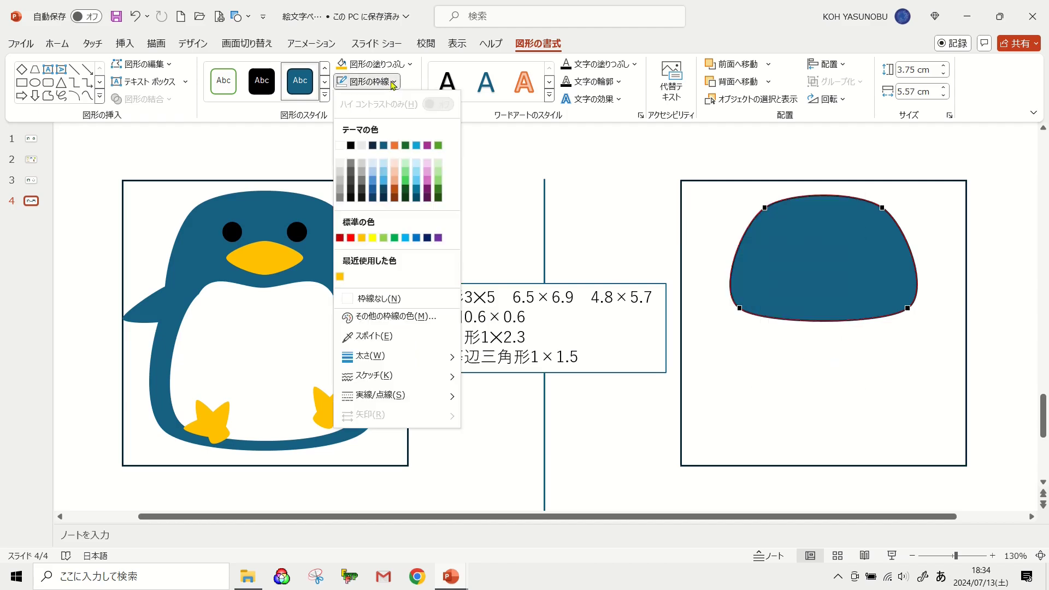
{"action": "left_click", "coordinate": [400, 299]}
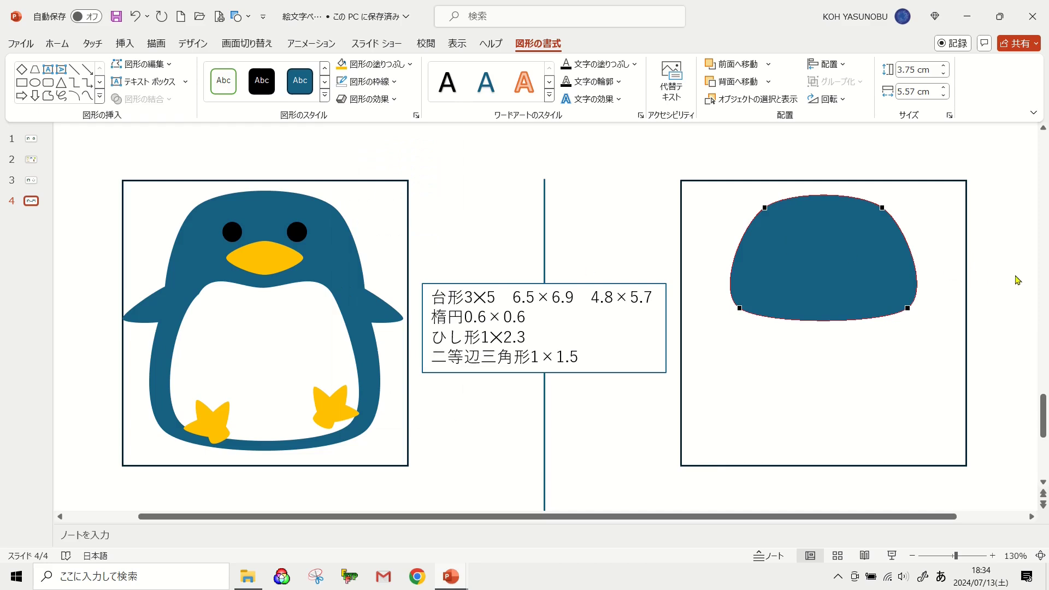
{"action": "left_click_drag", "start_coordinate": [811, 239], "coordinate": [814, 349]}
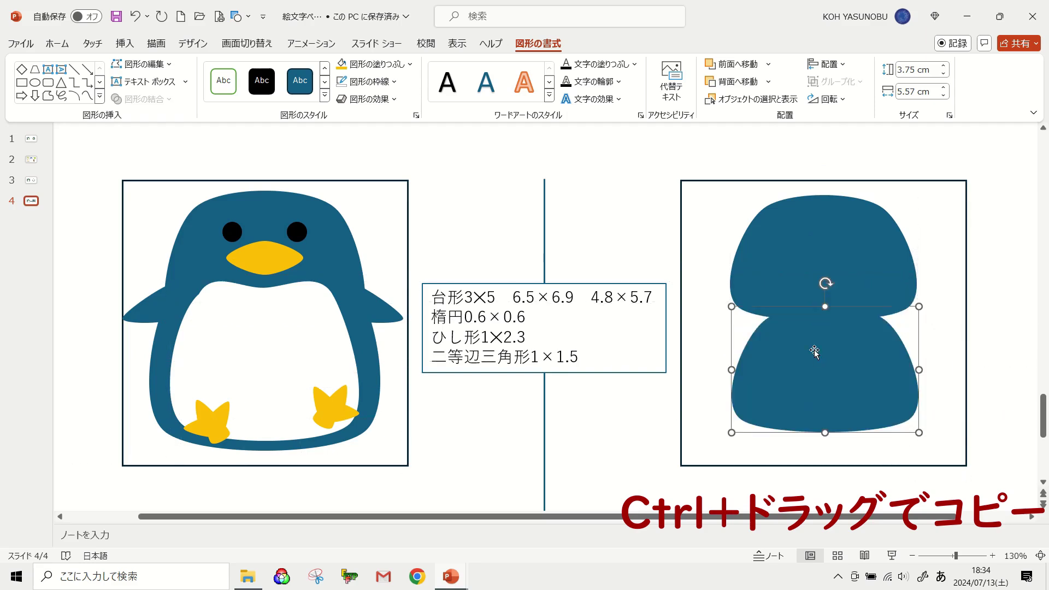
Resize the copy to 6.5 × 6.9 cm and place it beneath the head as the body
{"action": "left_click", "coordinate": [919, 71]}
{"action": "type", "text": "6.5"}
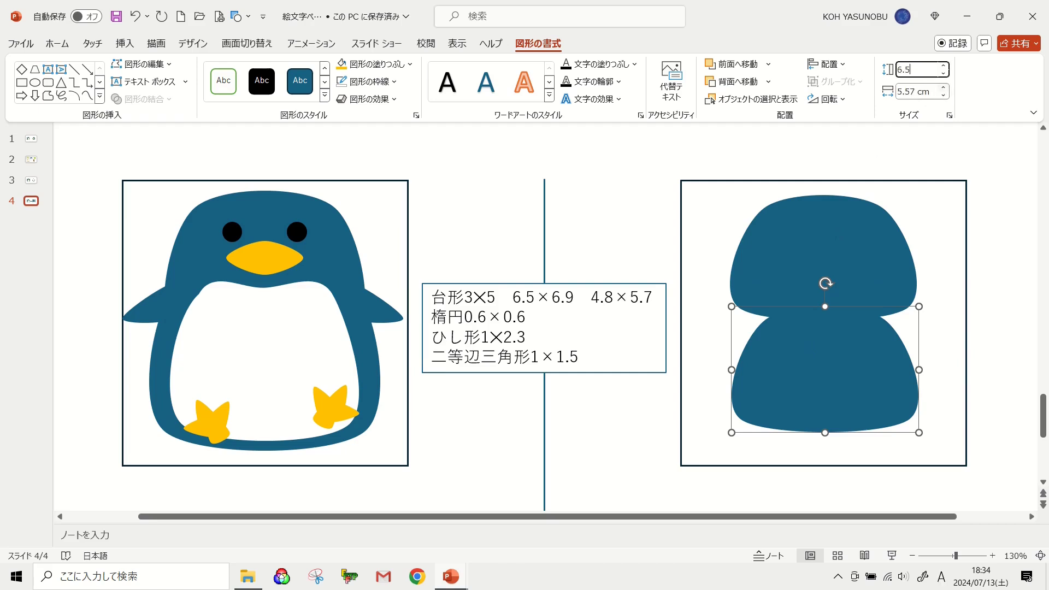
{"action": "left_click", "coordinate": [923, 88]}
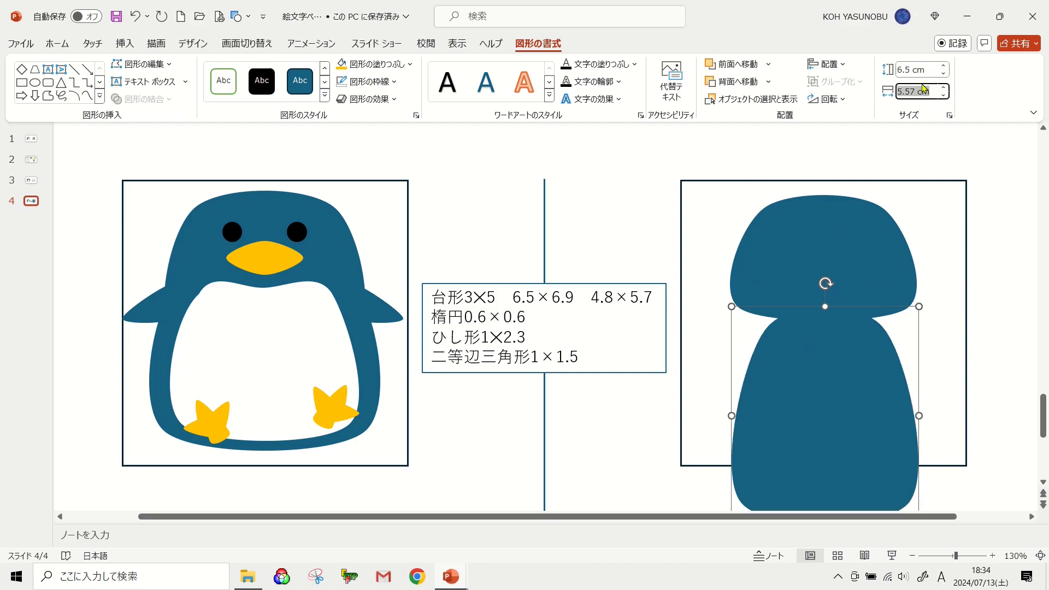
{"action": "type", "text": "6.9"}
{"action": "key", "text": "Return"}
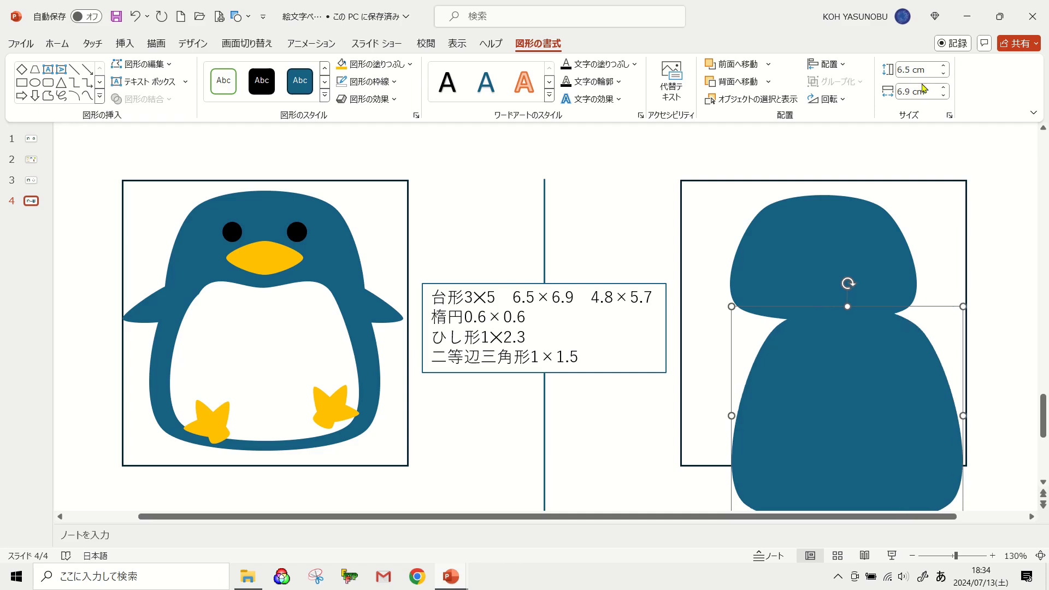
{"action": "left_click_drag", "start_coordinate": [868, 409], "coordinate": [847, 363]}
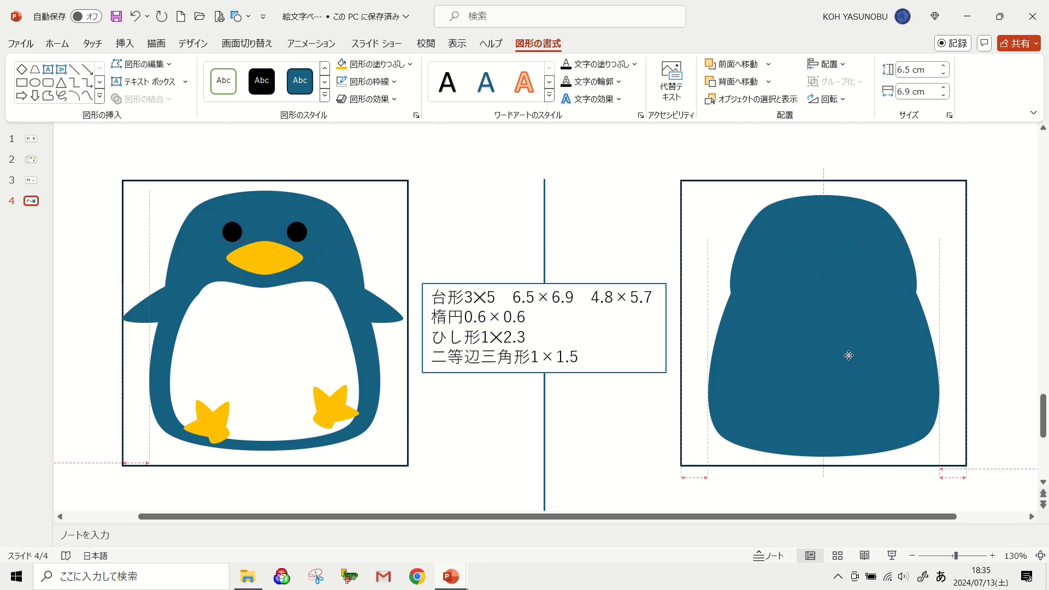
{"action": "left_click_drag", "start_coordinate": [848, 363], "coordinate": [850, 358]}
{"action": "left_click", "coordinate": [990, 422]}
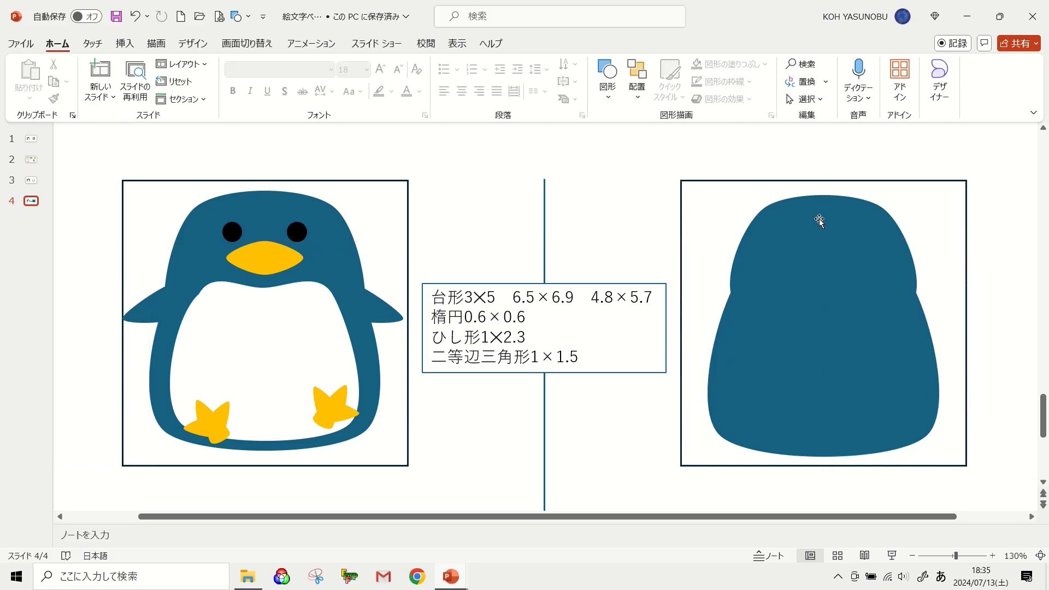
Move the upper dome shape down onto the body
{"action": "left_click", "coordinate": [818, 218]}
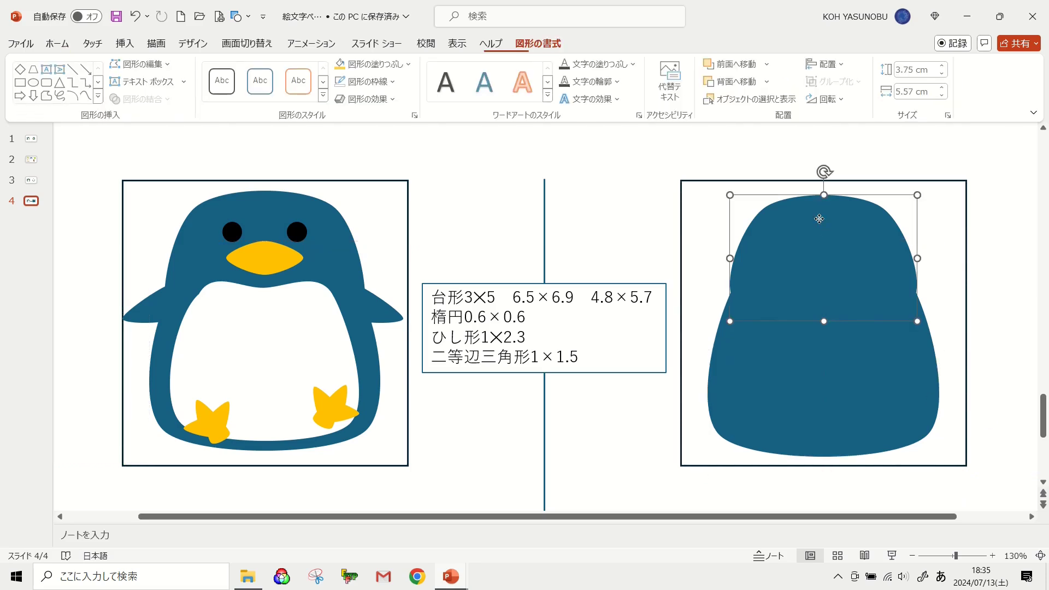
{"action": "left_click_drag", "start_coordinate": [819, 218], "coordinate": [821, 324]}
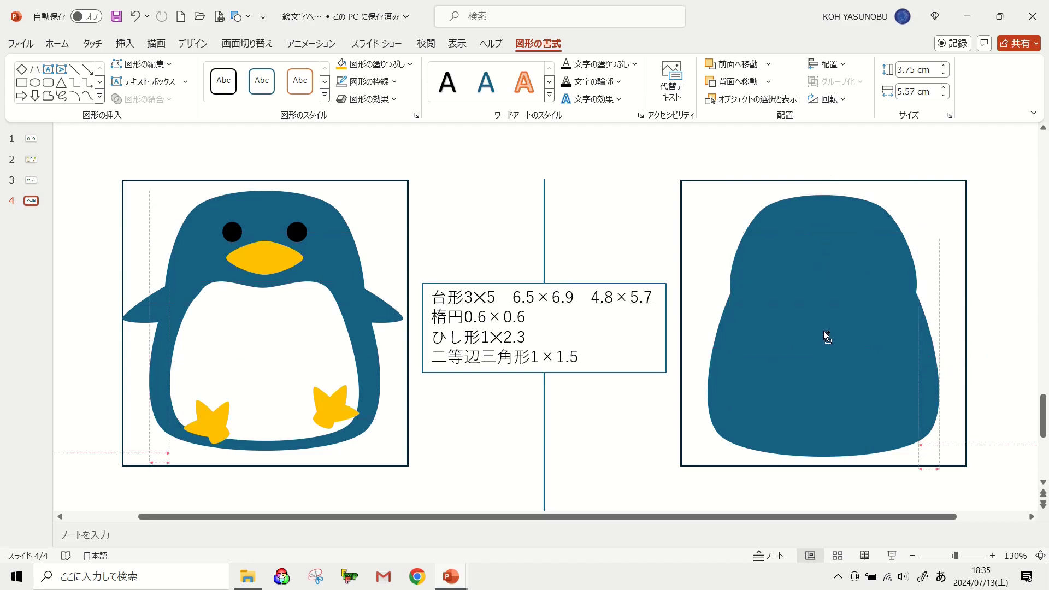
{"action": "left_click_drag", "start_coordinate": [821, 324], "coordinate": [824, 330]}
Fill the belly shape white, size it 4.8 × 5.7 cm, and move it up inside the body
{"action": "left_click", "coordinate": [407, 71]}
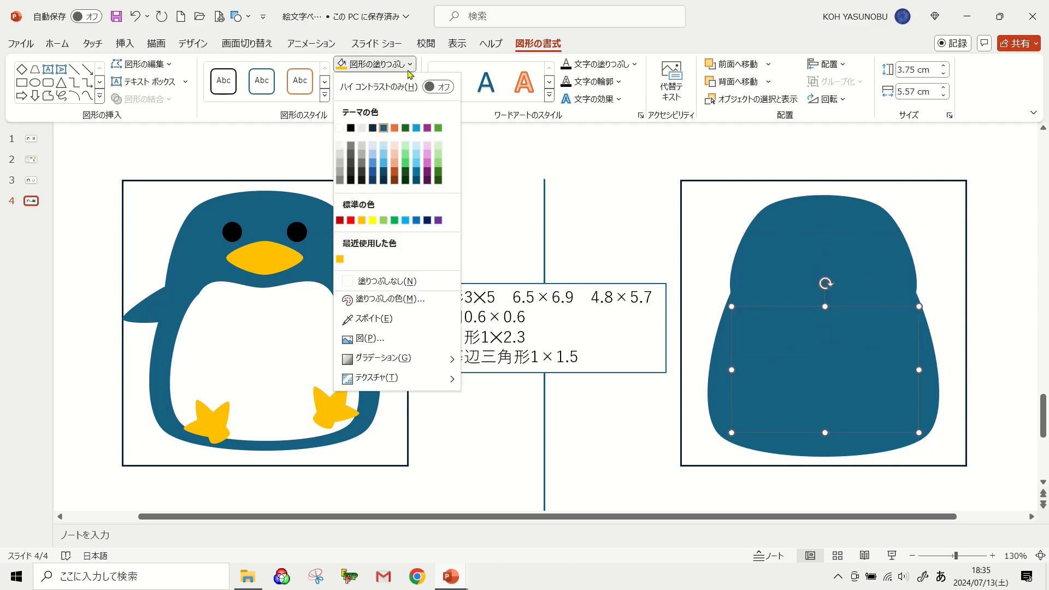
{"action": "left_click", "coordinate": [340, 132]}
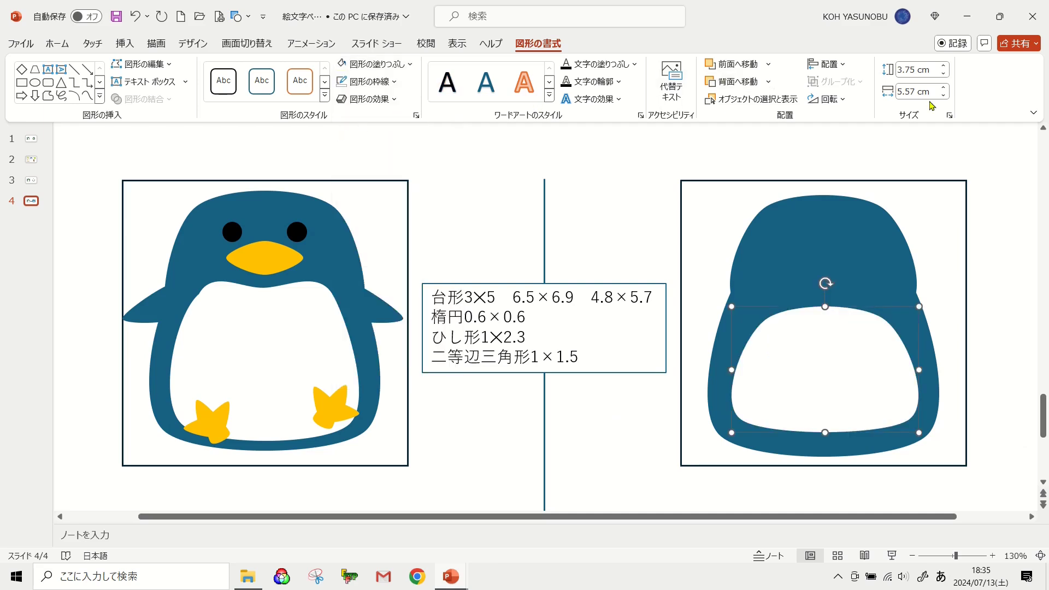
{"action": "left_click", "coordinate": [915, 70]}
{"action": "type", "text": "4."}
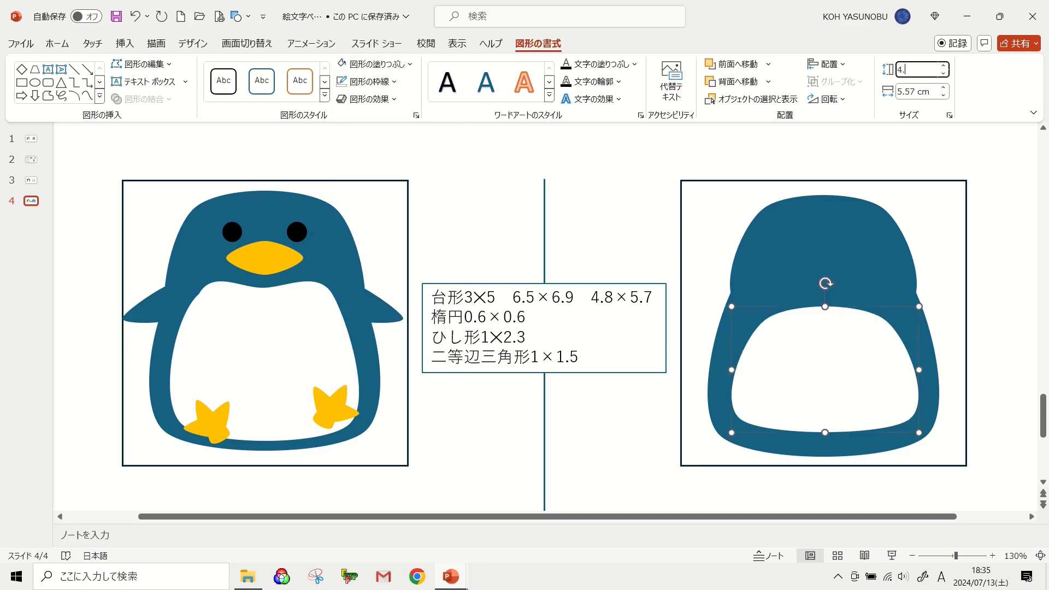
{"action": "type", "text": "8"}
{"action": "left_click", "coordinate": [911, 89]}
{"action": "type", "text": "5.7"}
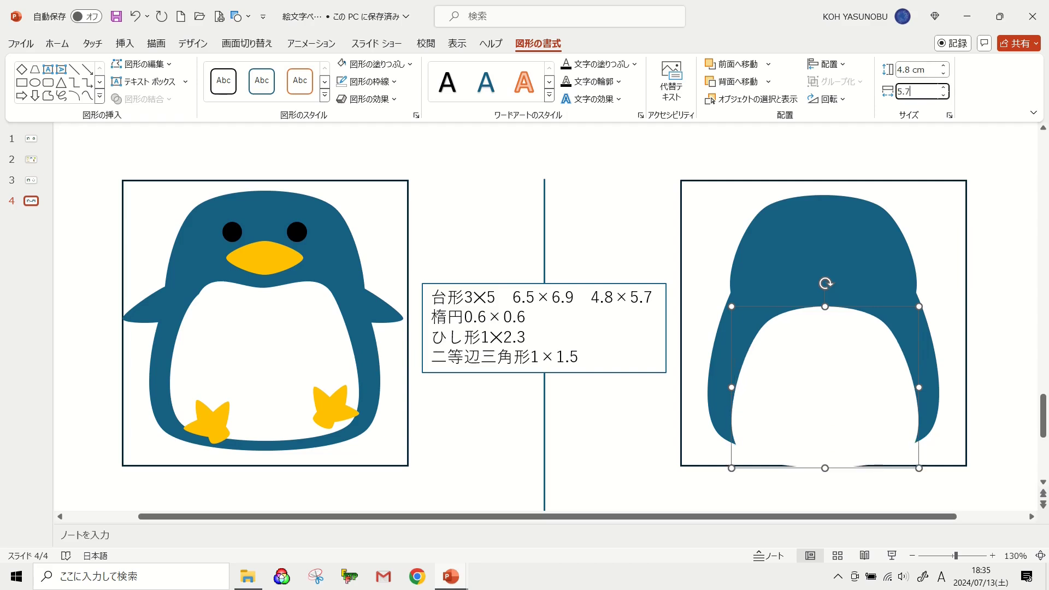
{"action": "key", "text": "Return"}
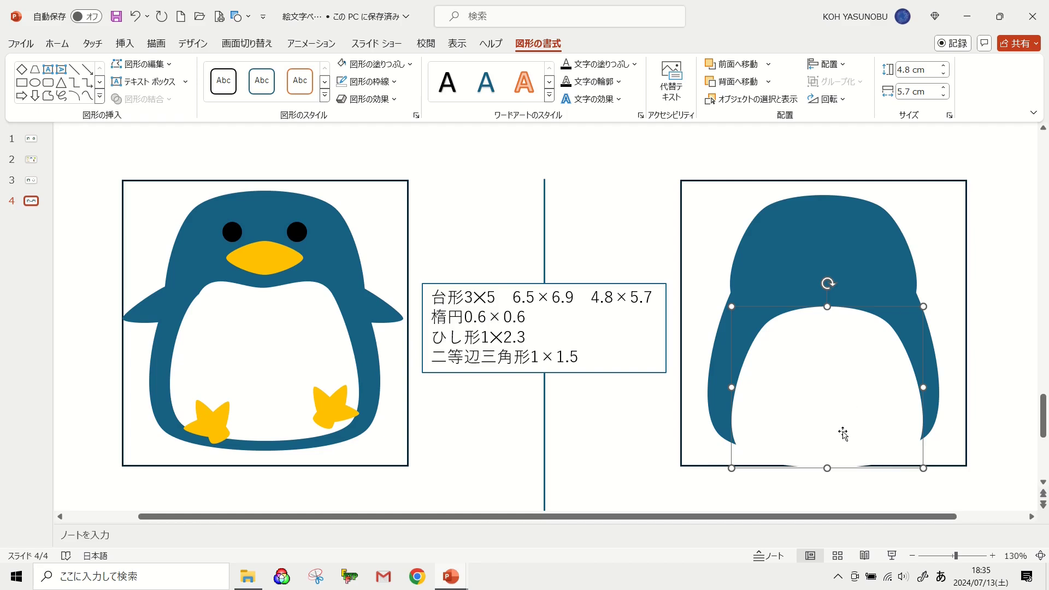
{"action": "left_click_drag", "start_coordinate": [841, 429], "coordinate": [835, 406]}
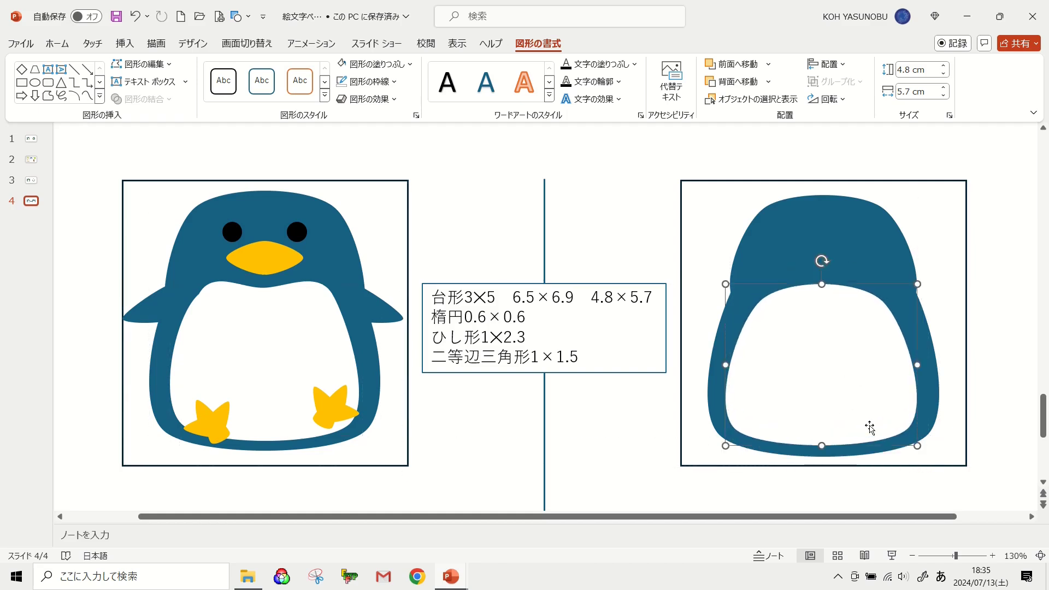
Add a point mid-way along the belly's top edge, pull it slightly down, and adjust the upper corners
{"action": "right_click", "coordinate": [822, 341]}
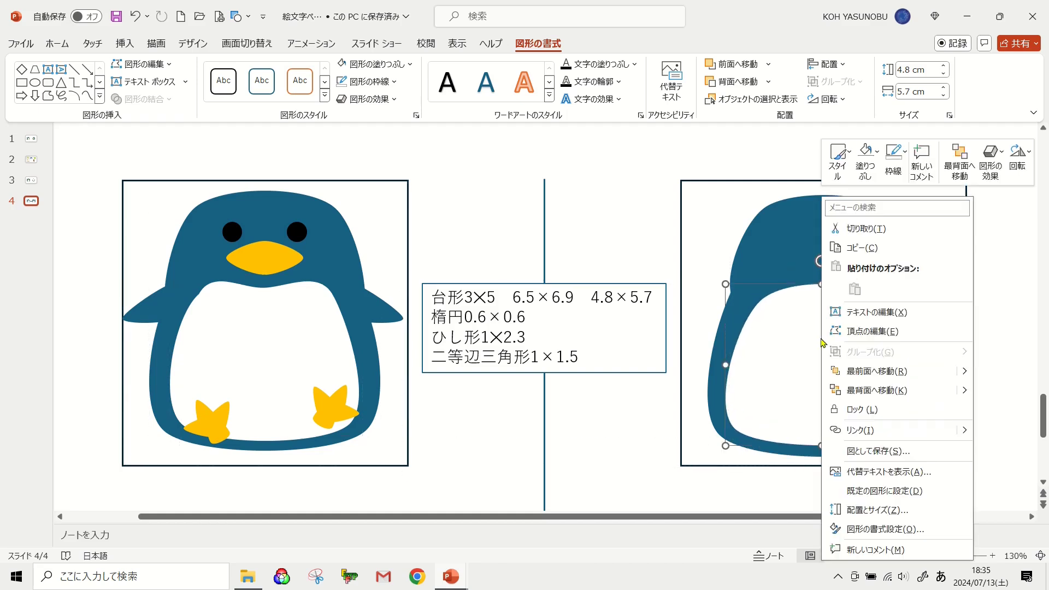
{"action": "left_click", "coordinate": [859, 332]}
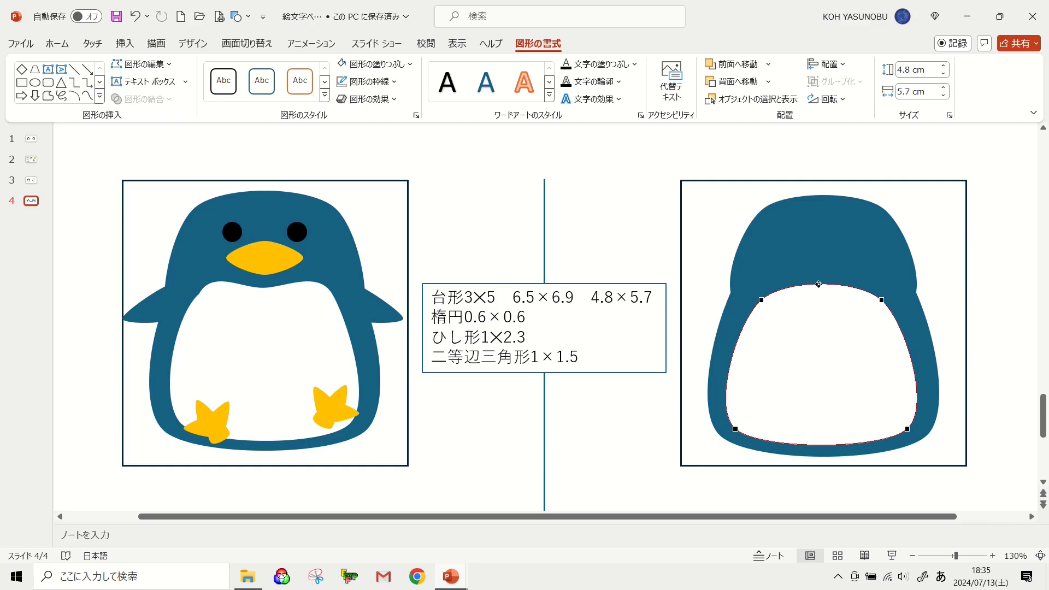
{"action": "right_click", "coordinate": [818, 284]}
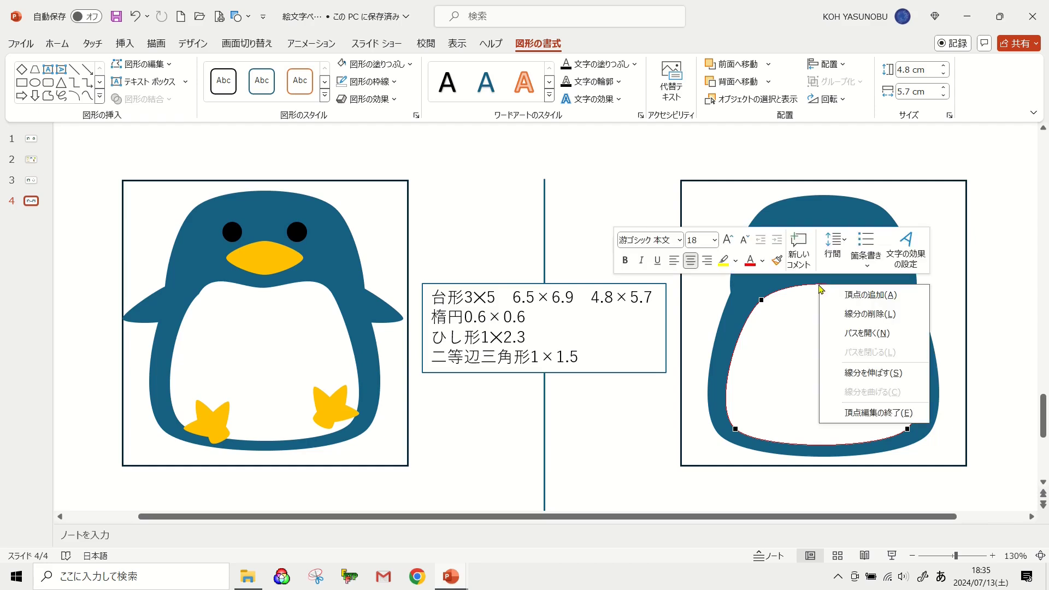
{"action": "left_click", "coordinate": [880, 297]}
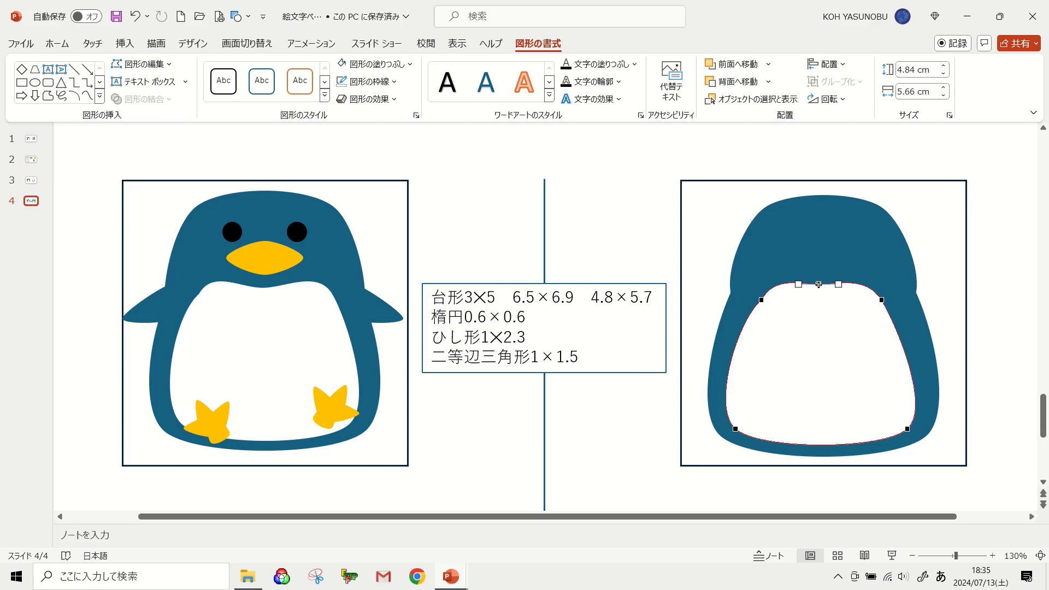
{"action": "left_click_drag", "start_coordinate": [818, 284], "coordinate": [818, 289]}
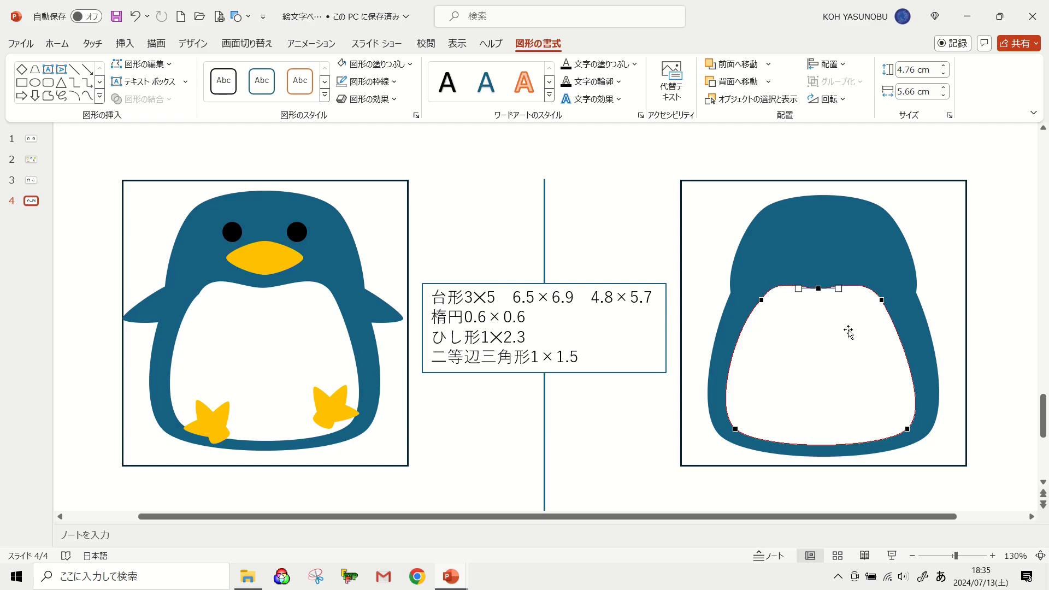
{"action": "left_click", "coordinate": [763, 300]}
{"action": "left_click_drag", "start_coordinate": [763, 299], "coordinate": [758, 300]}
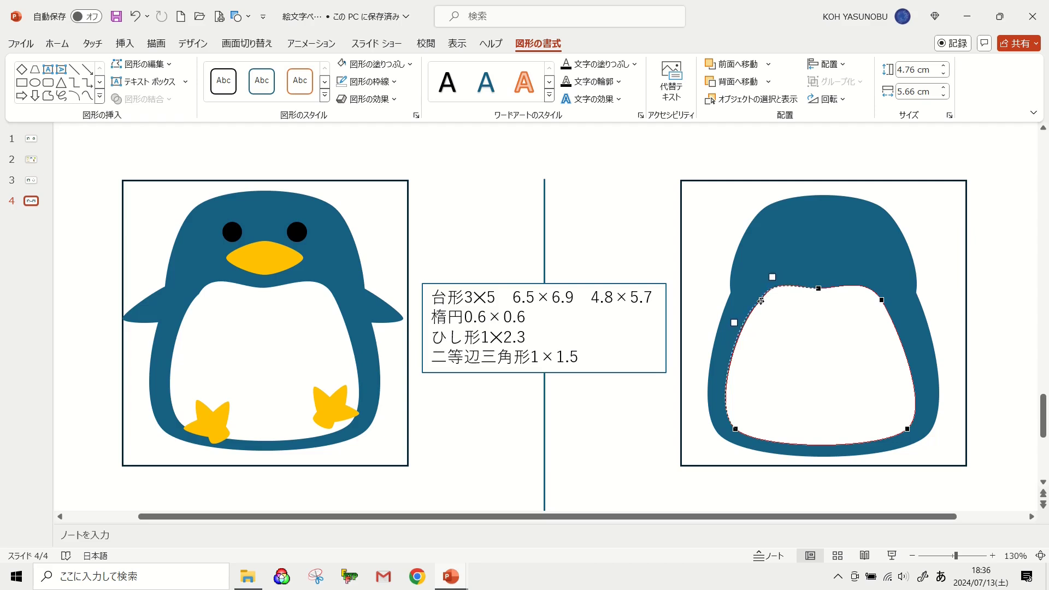
{"action": "left_click", "coordinate": [887, 302]}
{"action": "left_click", "coordinate": [970, 410]}
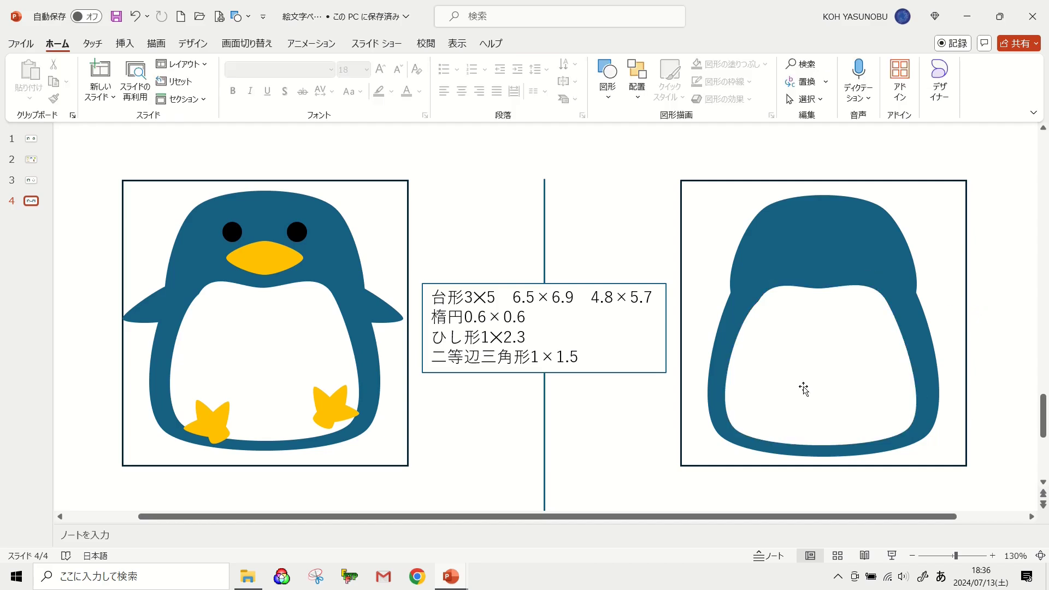
Insert a 0.6 × 0.6 cm oval filled black
{"action": "left_click", "coordinate": [603, 79]}
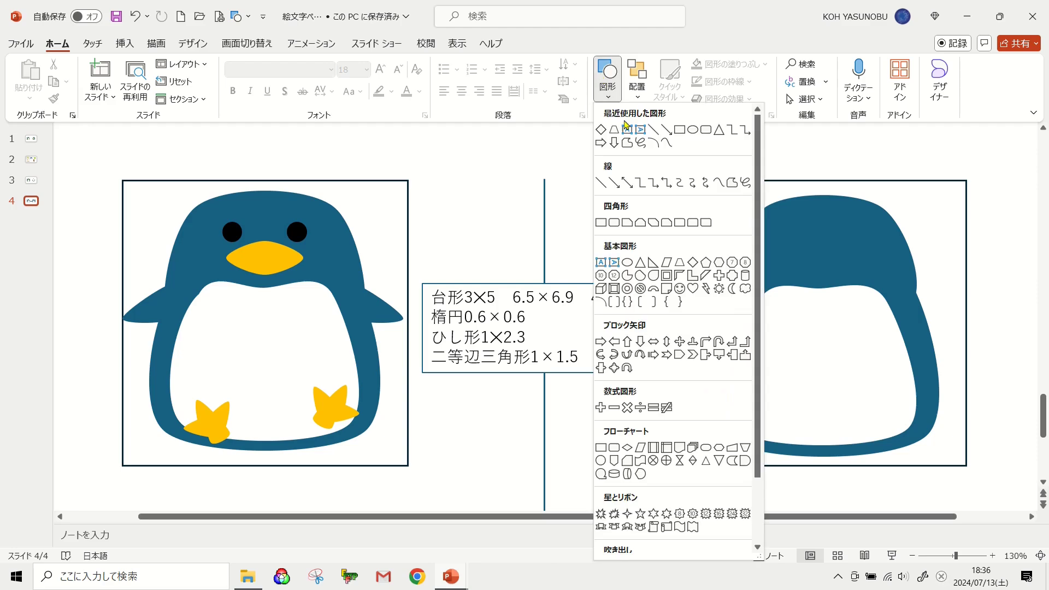
{"action": "left_click", "coordinate": [692, 134]}
{"action": "left_click", "coordinate": [519, 165]}
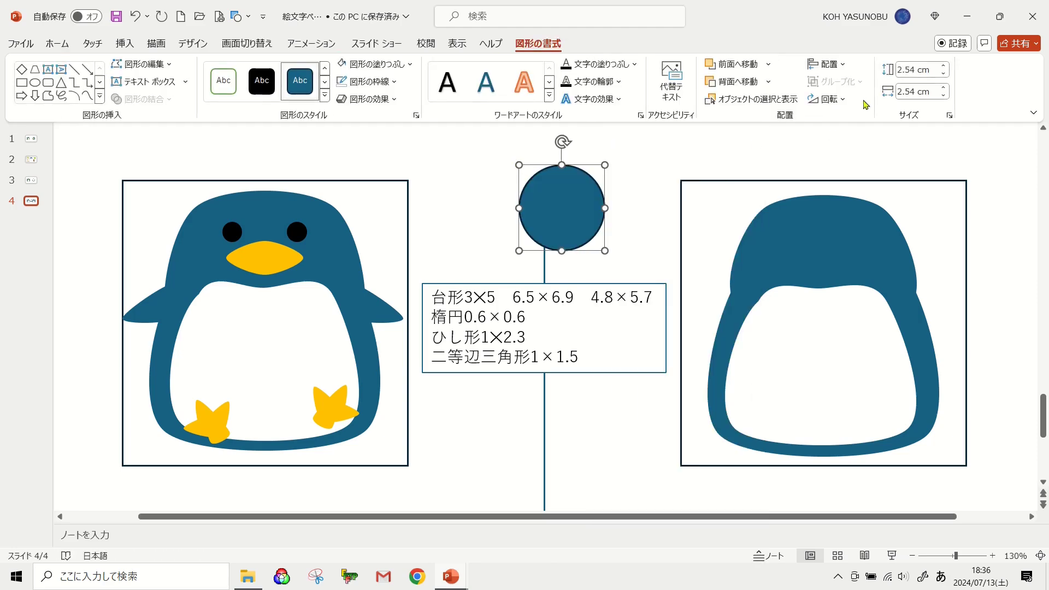
{"action": "left_click", "coordinate": [916, 70]}
{"action": "type", "text": "0.6"}
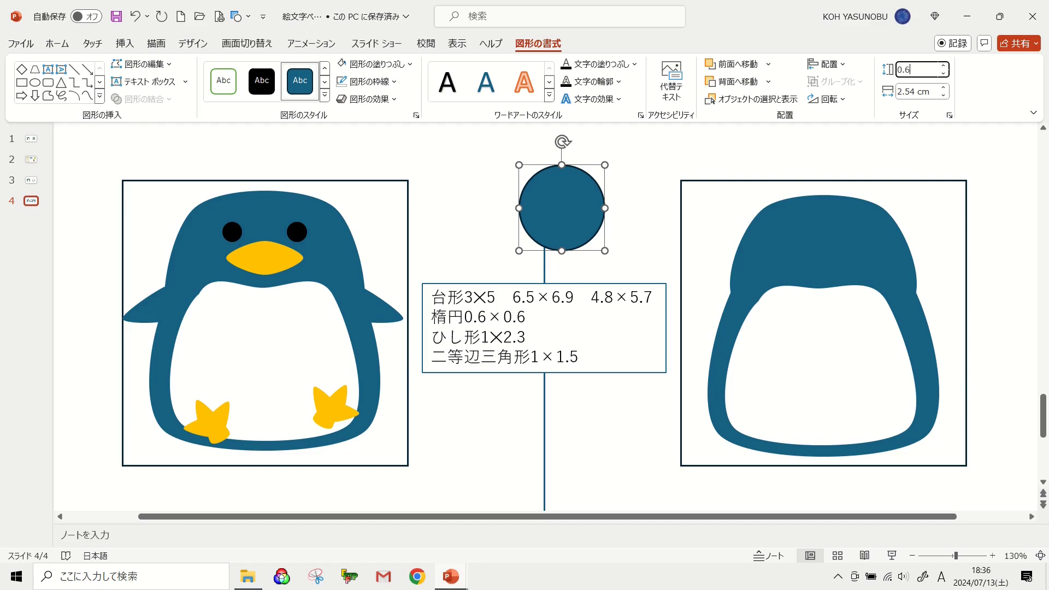
{"action": "key", "text": "Return"}
{"action": "left_click", "coordinate": [914, 92]}
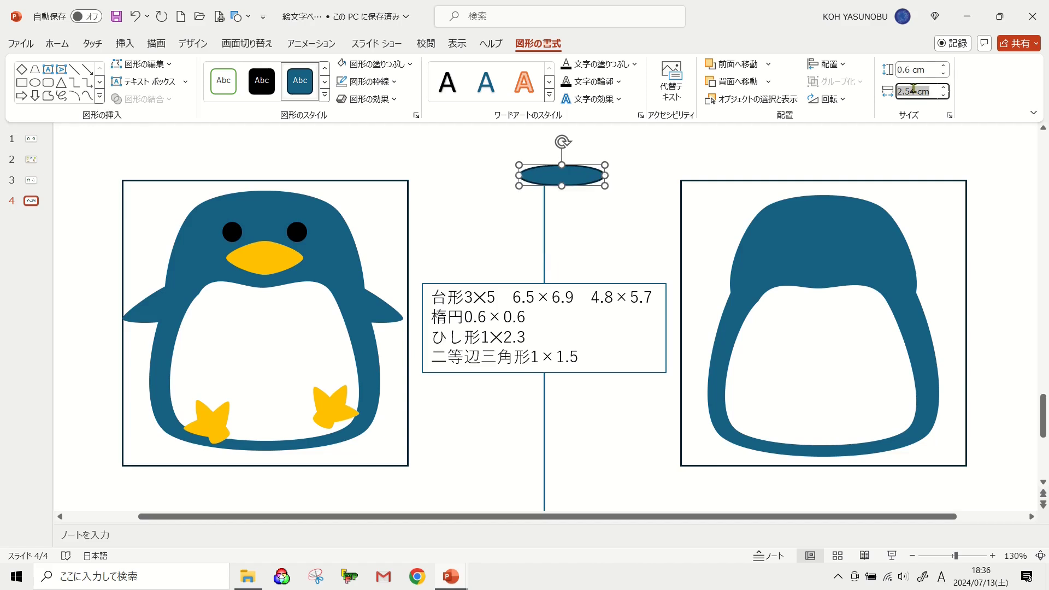
{"action": "type", "text": "0.6"}
{"action": "key", "text": "Return"}
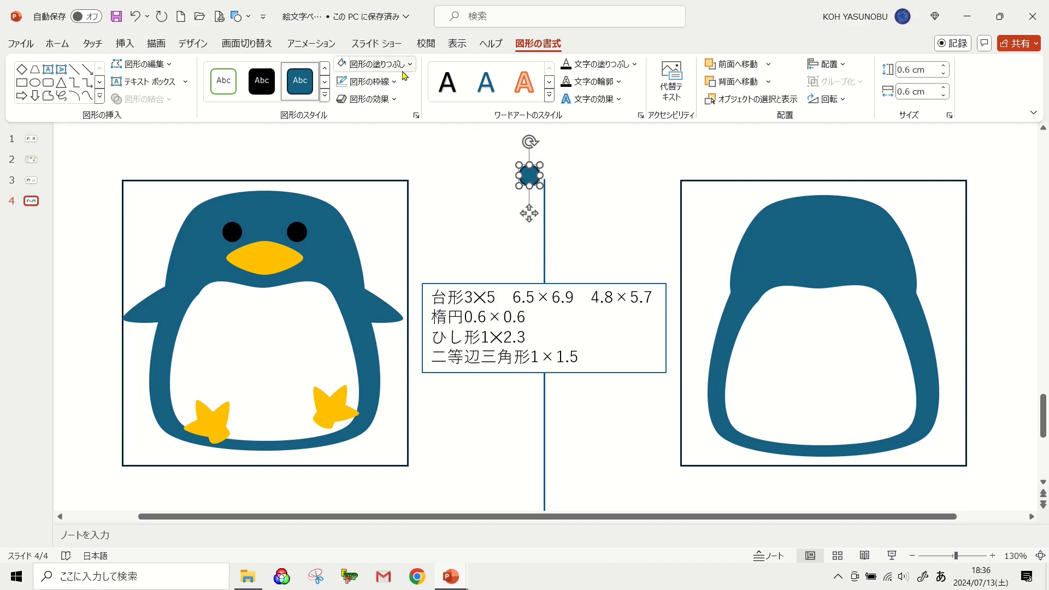
{"action": "left_click", "coordinate": [410, 64]}
{"action": "left_click", "coordinate": [353, 127]}
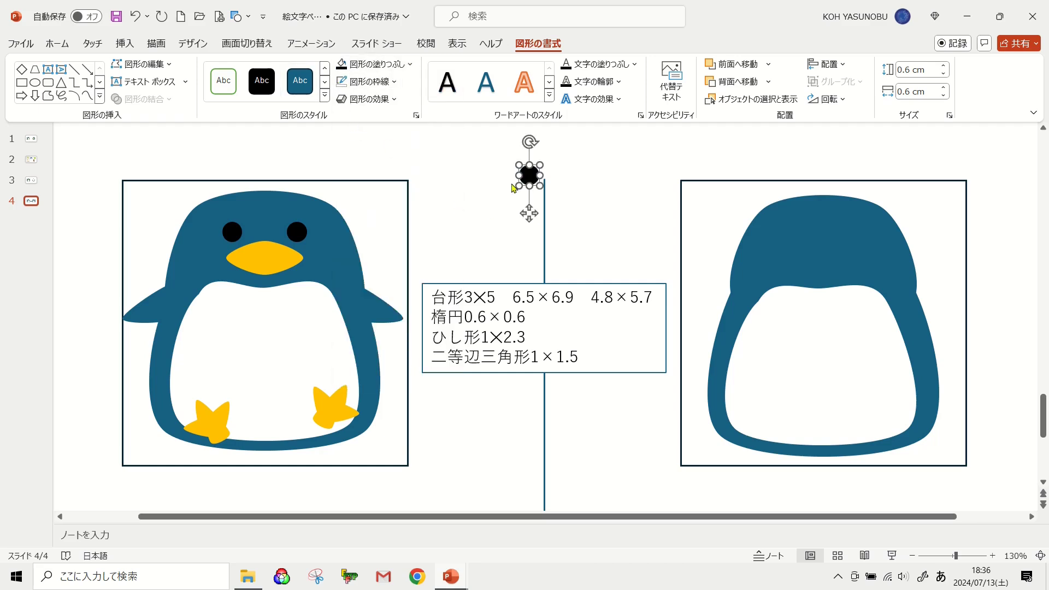
Place the circle on the head as the left eye, copy it level to the right, and group both eyes
{"action": "mouse_move", "coordinate": [527, 177]}
{"action": "left_mouse_down"}
{"action": "mouse_move", "coordinate": [696, 235]}
{"action": "mouse_move", "coordinate": [794, 236]}
{"action": "left_mouse_up"}
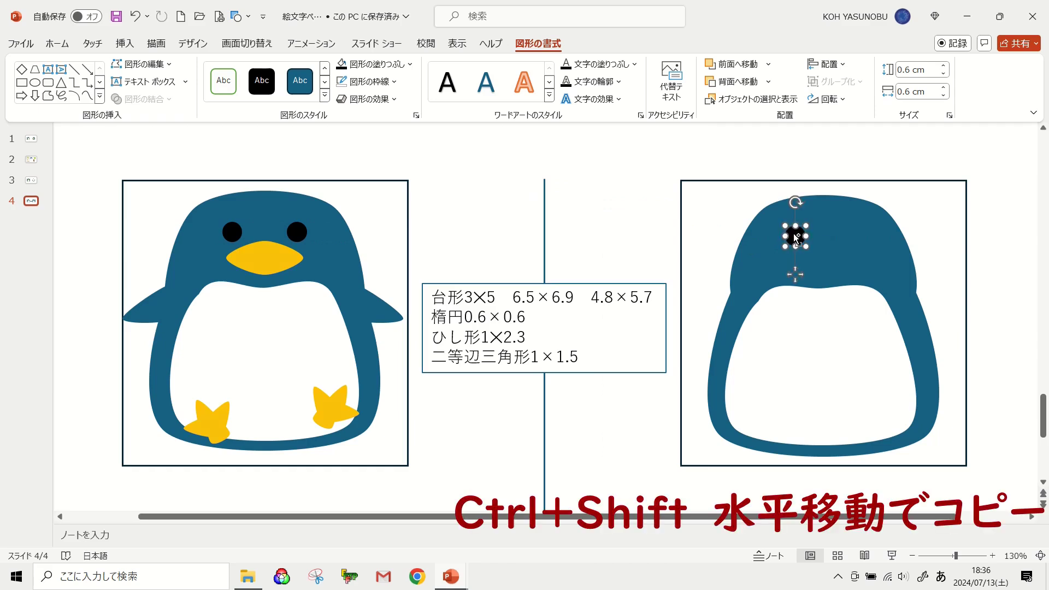
{"action": "left_click_drag", "start_coordinate": [796, 237], "coordinate": [857, 233]}
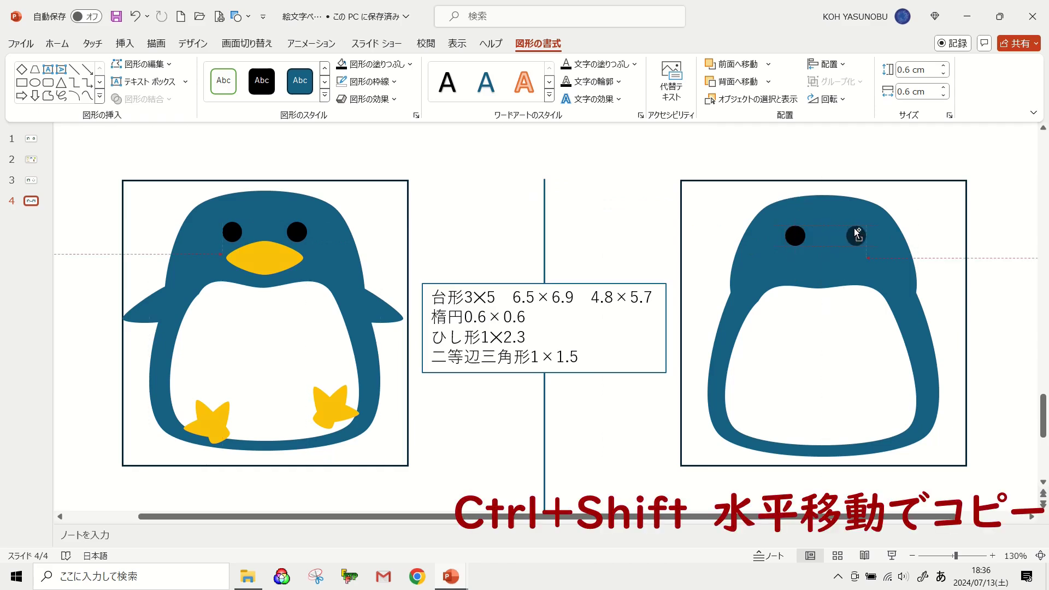
{"action": "left_click_drag", "start_coordinate": [657, 195], "coordinate": [944, 262]}
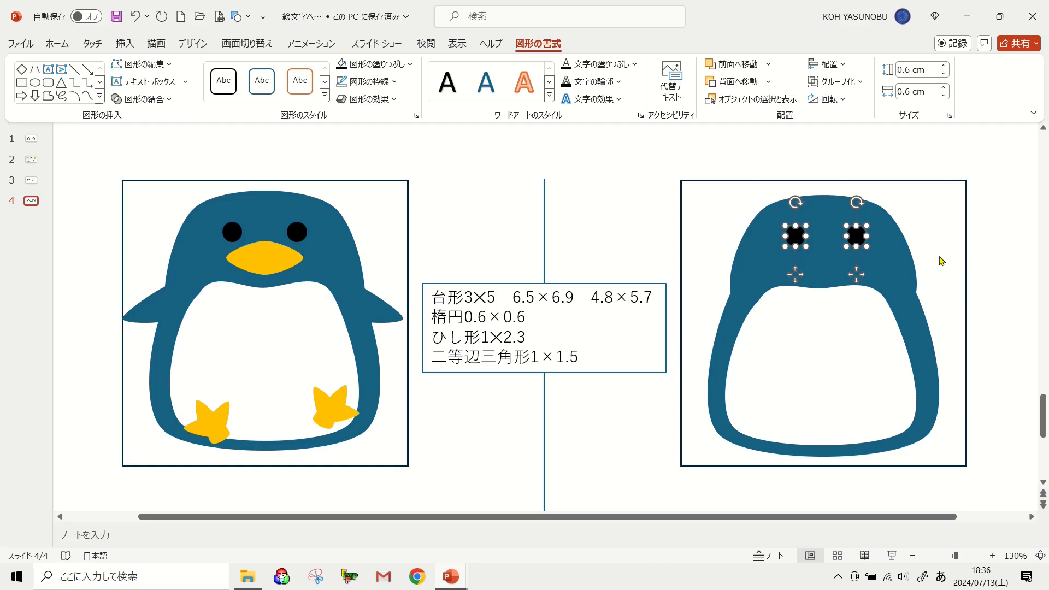
{"action": "key", "text": "ctrl+g"}
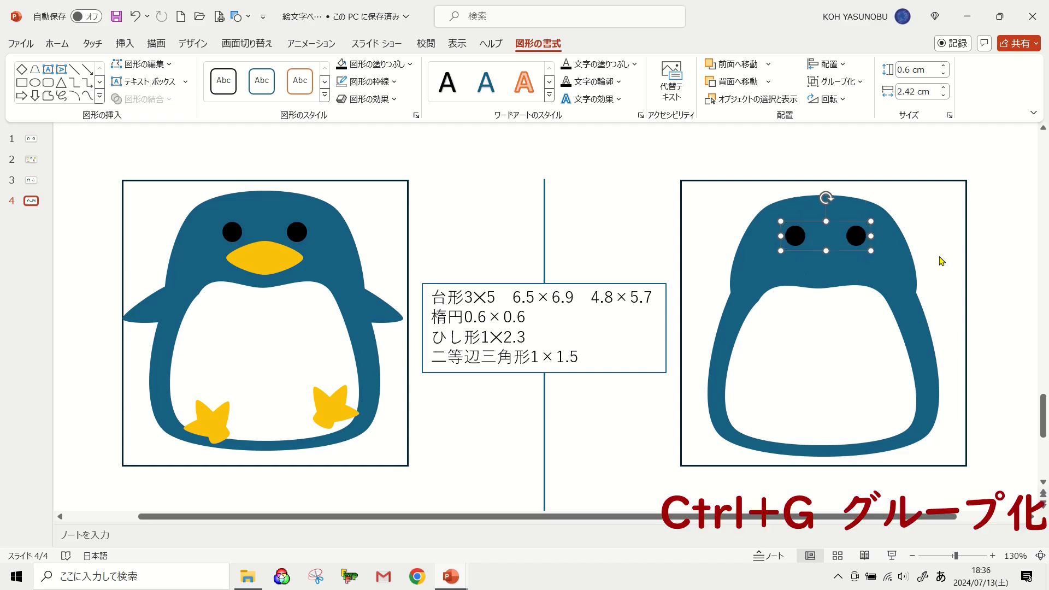
{"action": "left_click", "coordinate": [943, 258]}
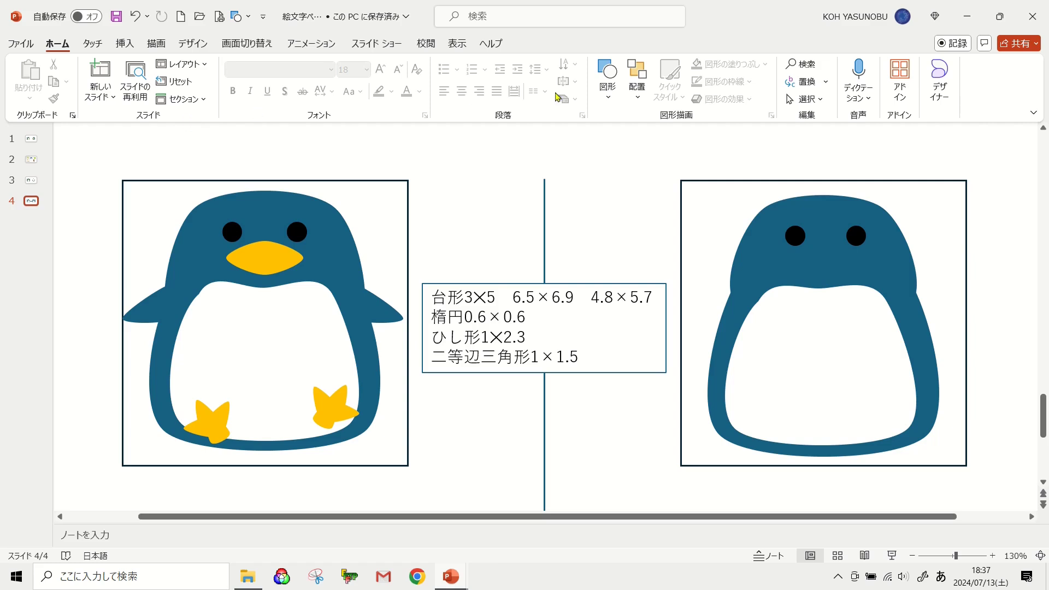
Insert a diamond sized 1 cm tall and 2.3 cm wide
{"action": "left_click", "coordinate": [608, 85]}
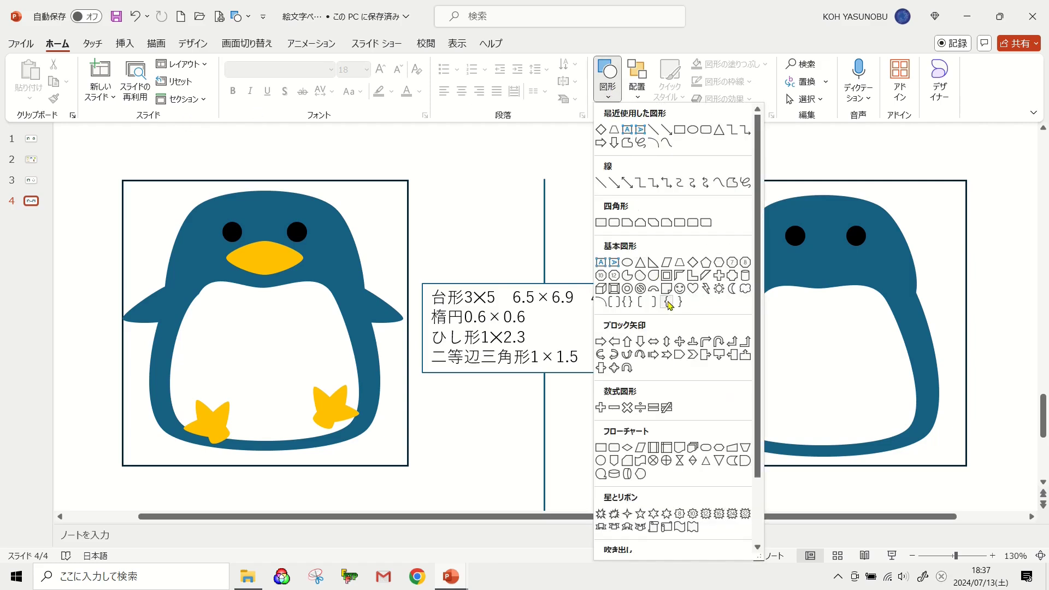
{"action": "left_click", "coordinate": [692, 262]}
{"action": "left_click", "coordinate": [554, 199]}
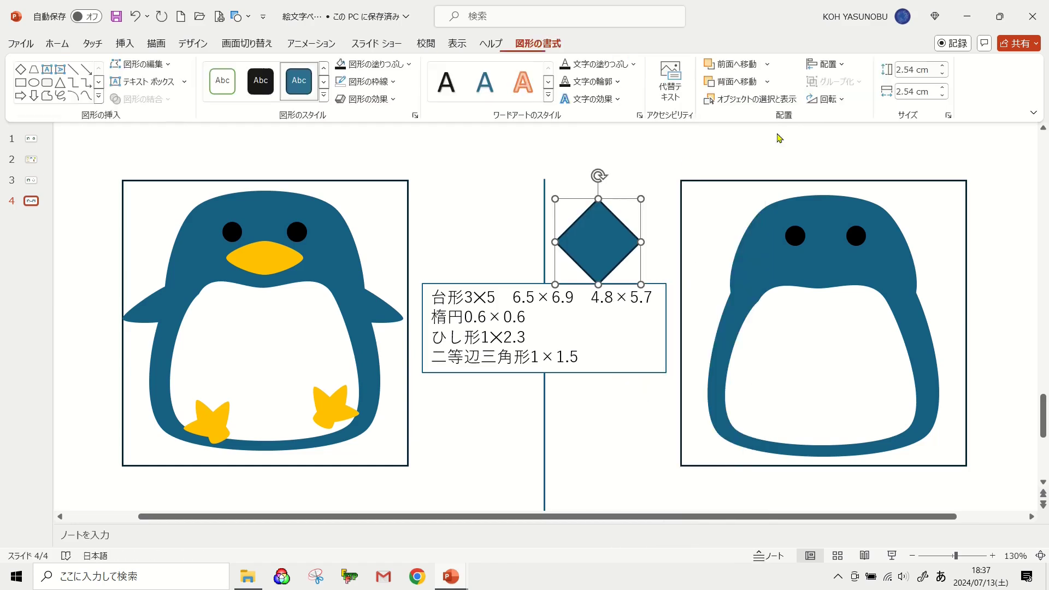
{"action": "left_click", "coordinate": [922, 69]}
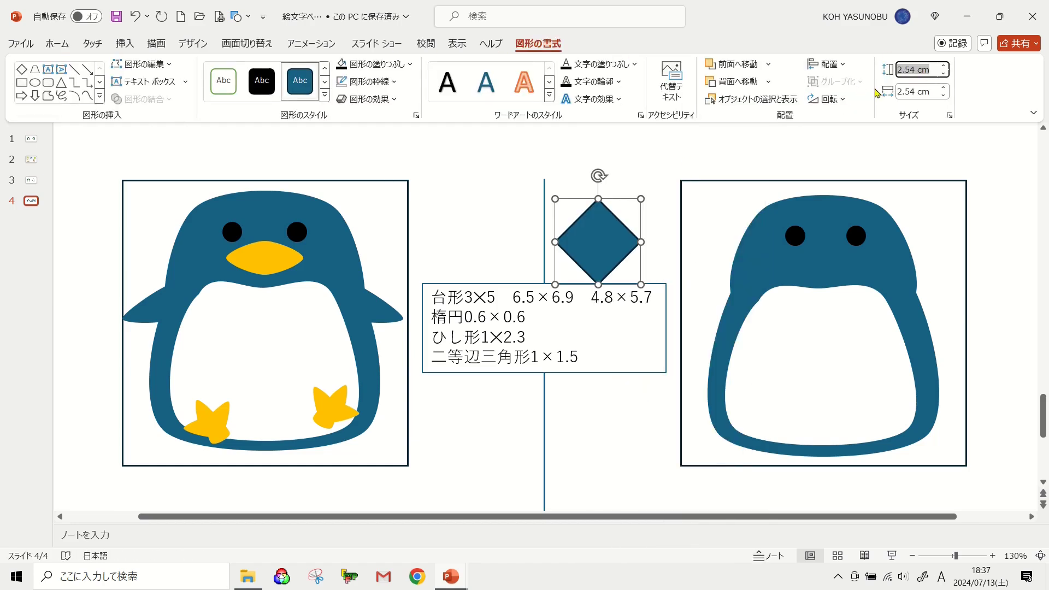
{"action": "type", "text": "1"}
{"action": "left_click", "coordinate": [906, 91]}
{"action": "type", "text": "2.3"}
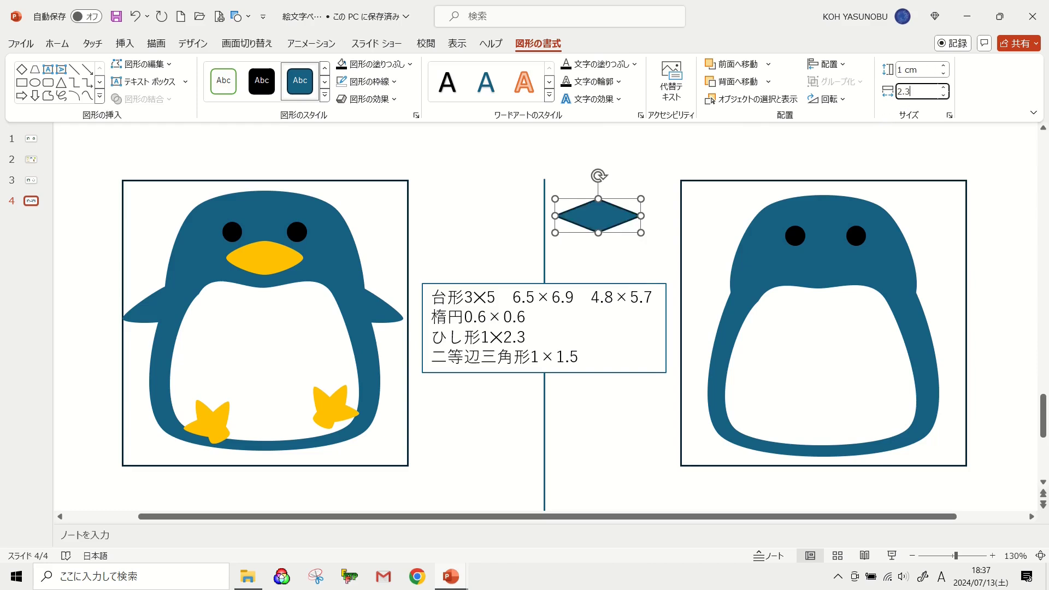
{"action": "key", "text": "Return"}
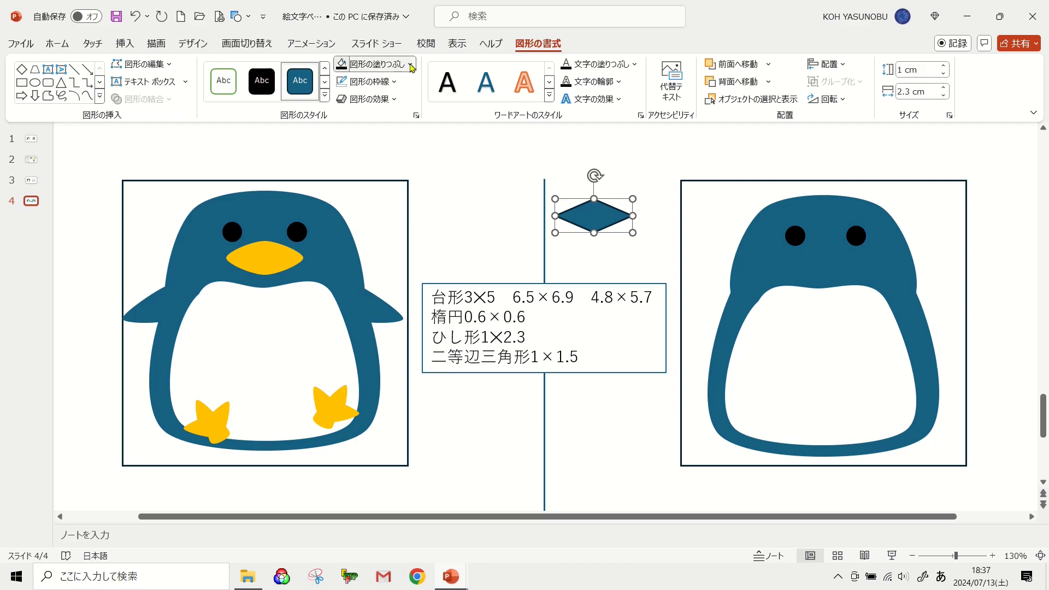
Fill the diamond yellow and remove its outline
{"action": "left_click", "coordinate": [411, 64]}
{"action": "left_click", "coordinate": [365, 220]}
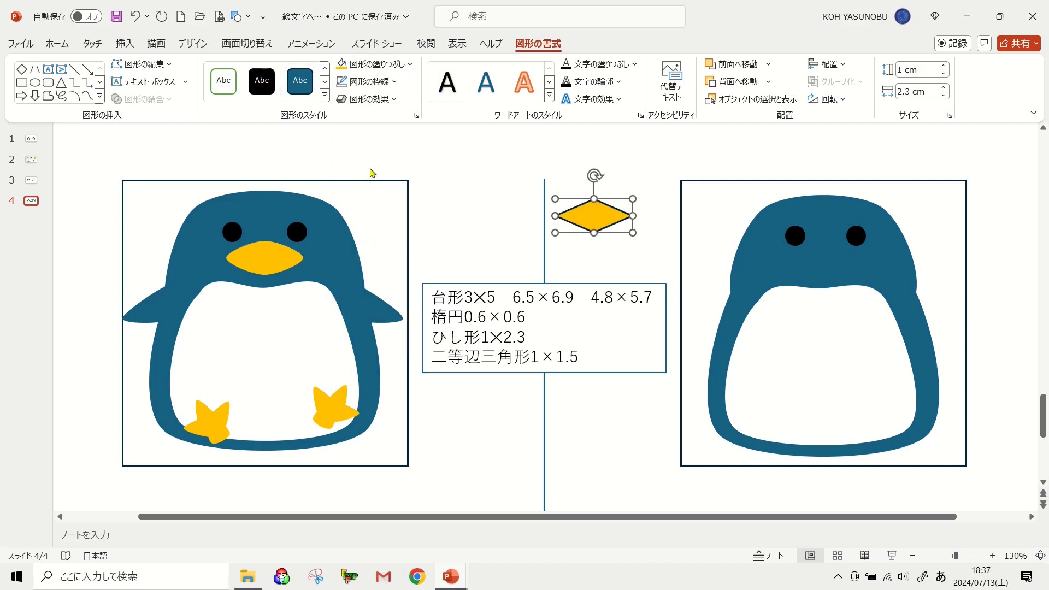
{"action": "left_click", "coordinate": [345, 86]}
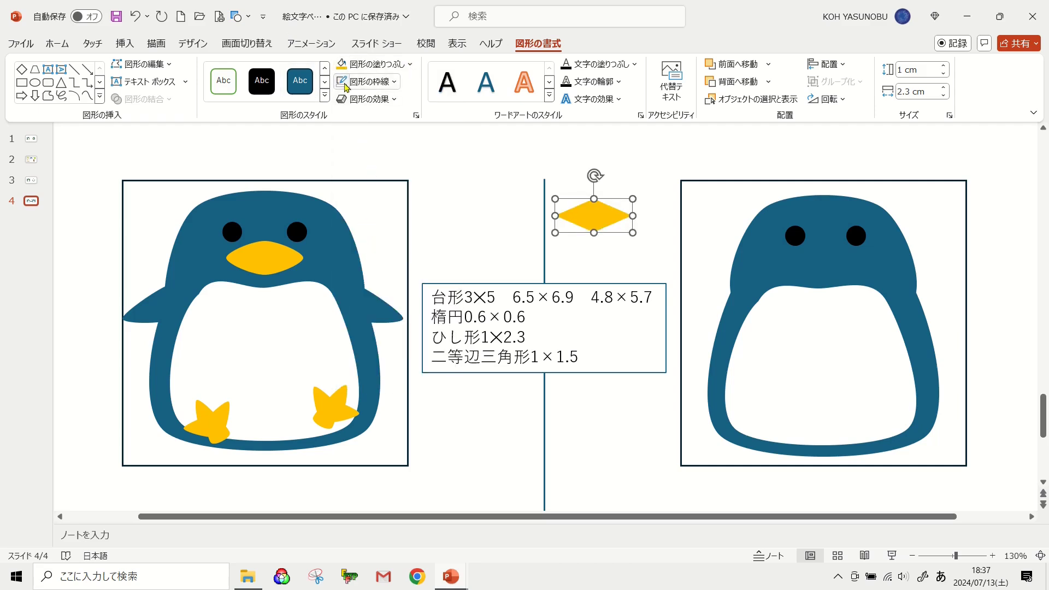
Use Edit Points to curve the diamond's upper-right, lower-right, lower-left and upper-left edges into a lens
{"action": "right_click", "coordinate": [608, 221]}
{"action": "left_click", "coordinate": [686, 269]}
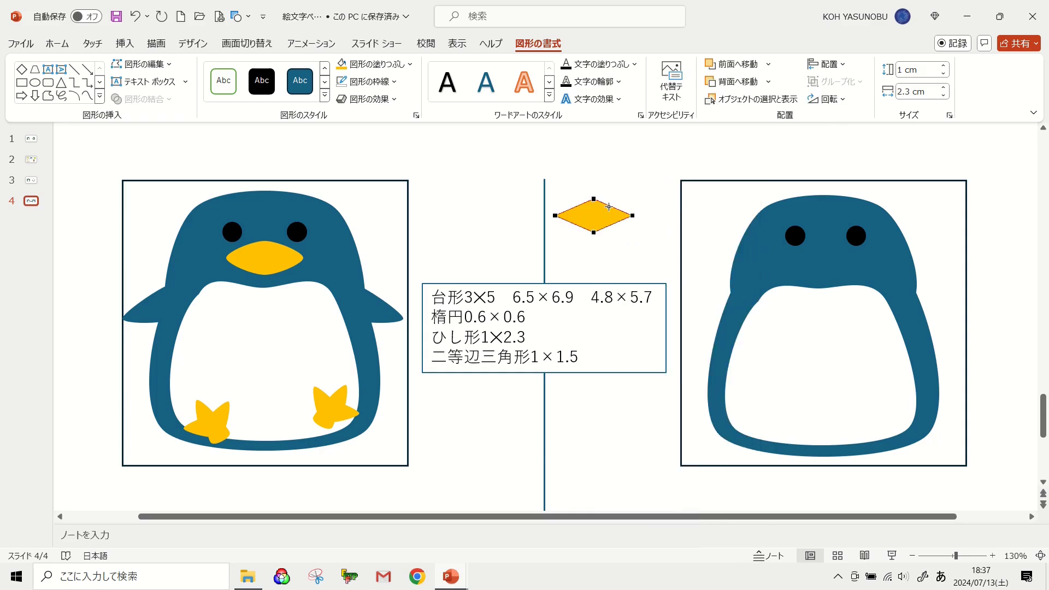
{"action": "right_click", "coordinate": [608, 206]}
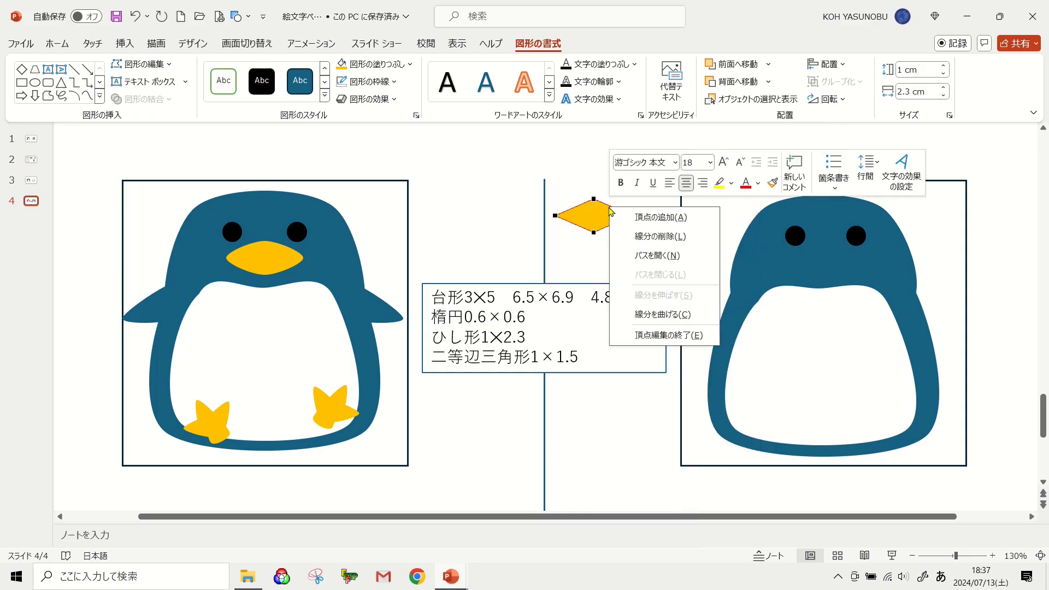
{"action": "left_click", "coordinate": [667, 312]}
{"action": "right_click", "coordinate": [614, 224]}
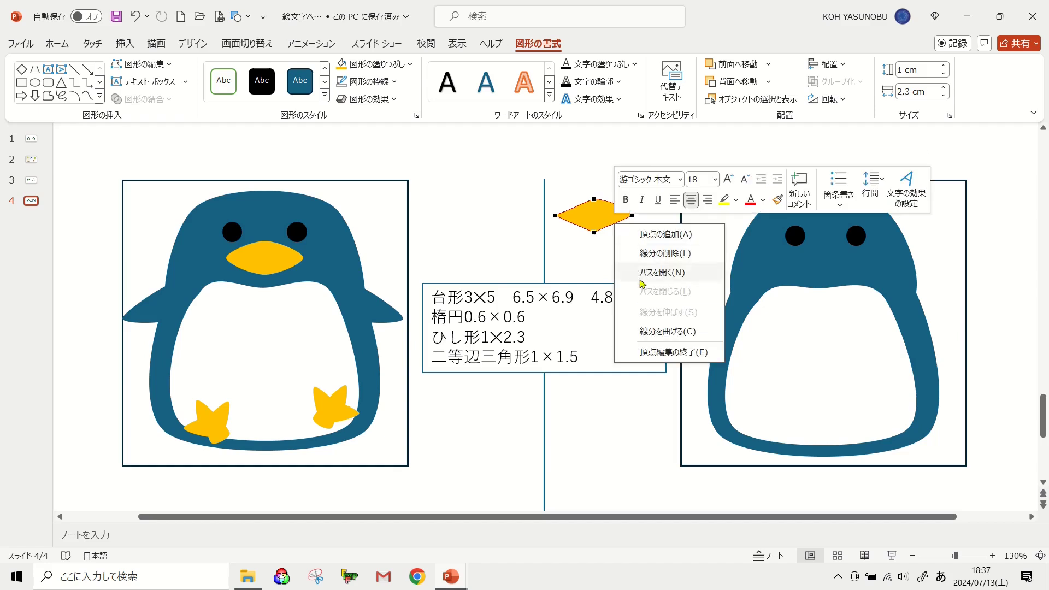
{"action": "left_click", "coordinate": [667, 331]}
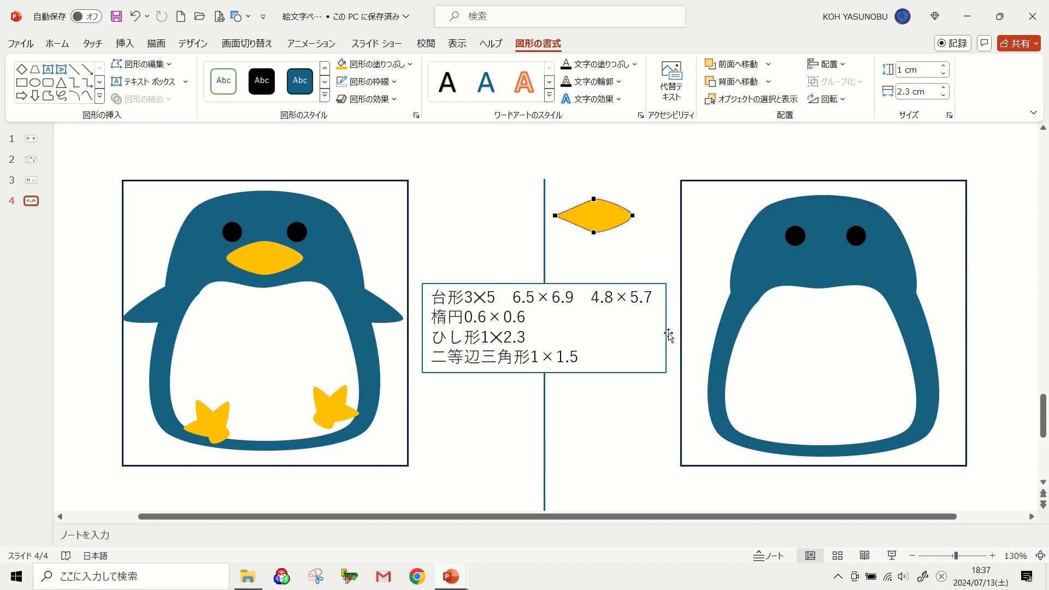
{"action": "right_click", "coordinate": [576, 225]}
{"action": "left_click", "coordinate": [625, 333]}
{"action": "right_click", "coordinate": [573, 207]}
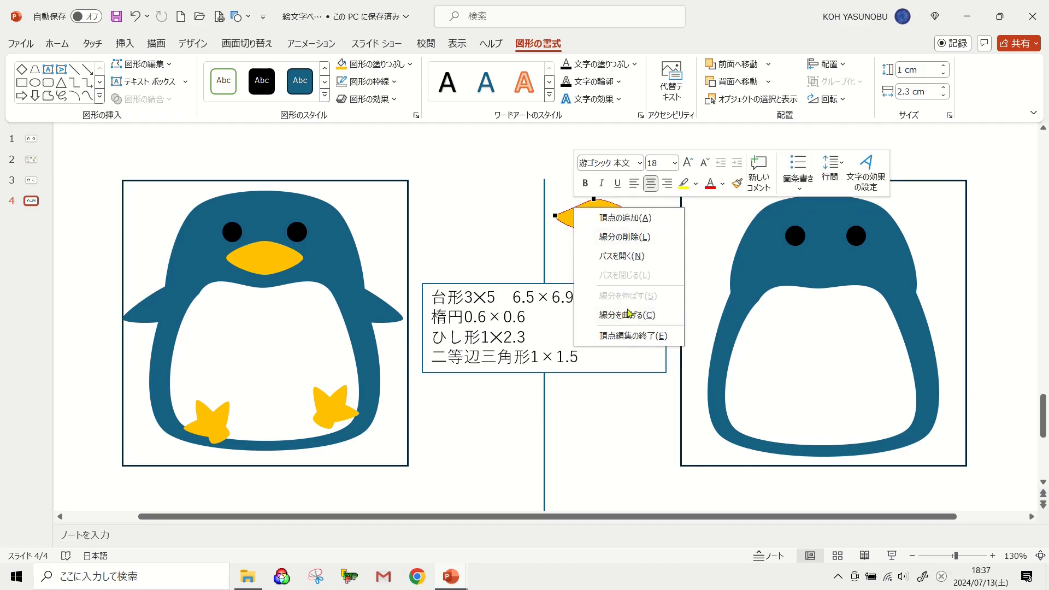
{"action": "left_click", "coordinate": [627, 314]}
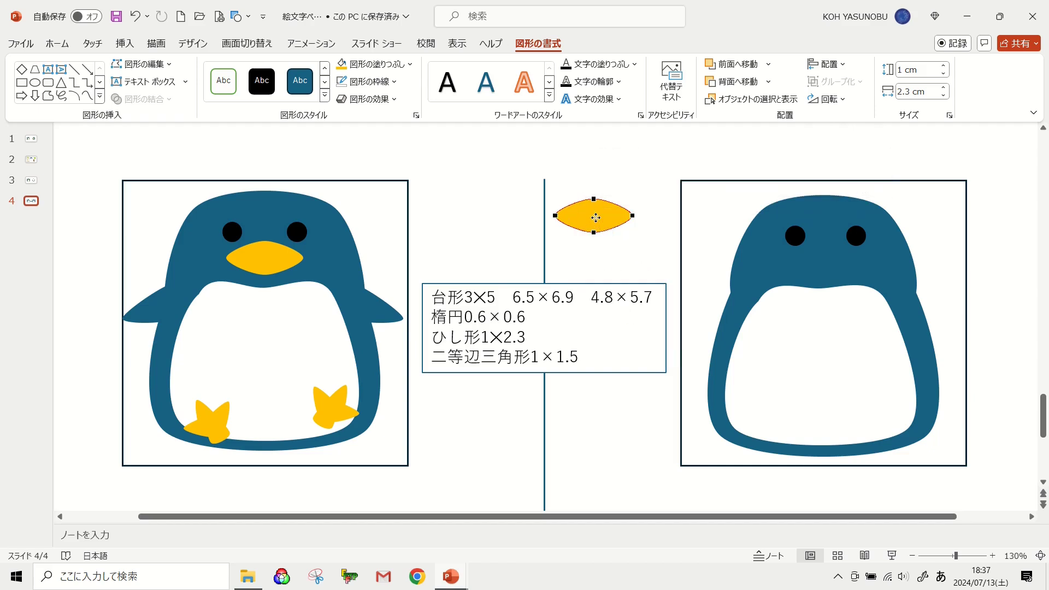
Place the yellow lens below the eyes as the beak and Align Center all the penguin's parts
{"action": "left_click_drag", "start_coordinate": [596, 222], "coordinate": [824, 260]}
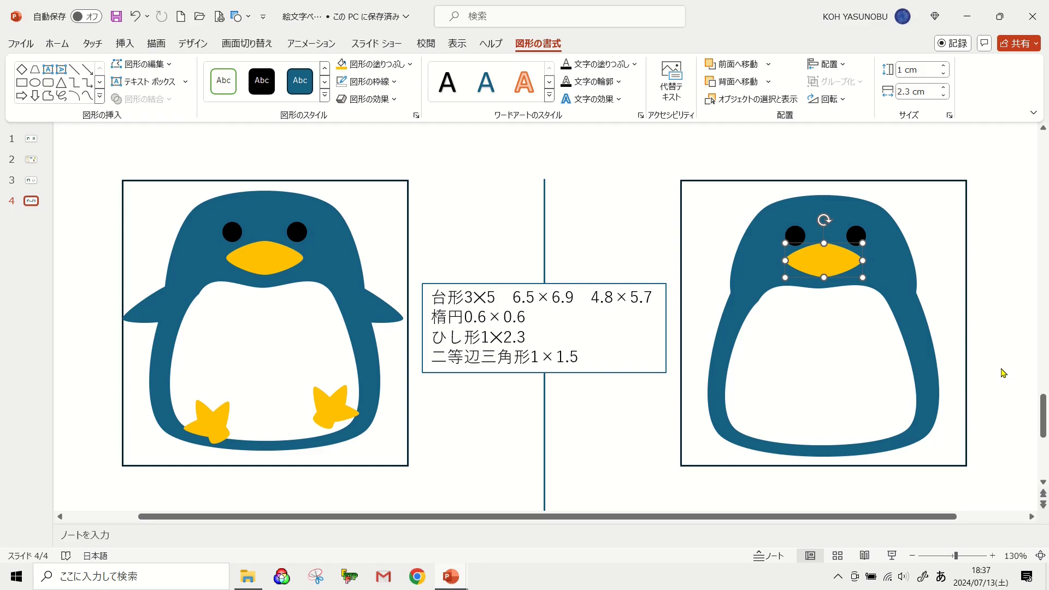
{"action": "left_click_drag", "start_coordinate": [661, 151], "coordinate": [1027, 473]}
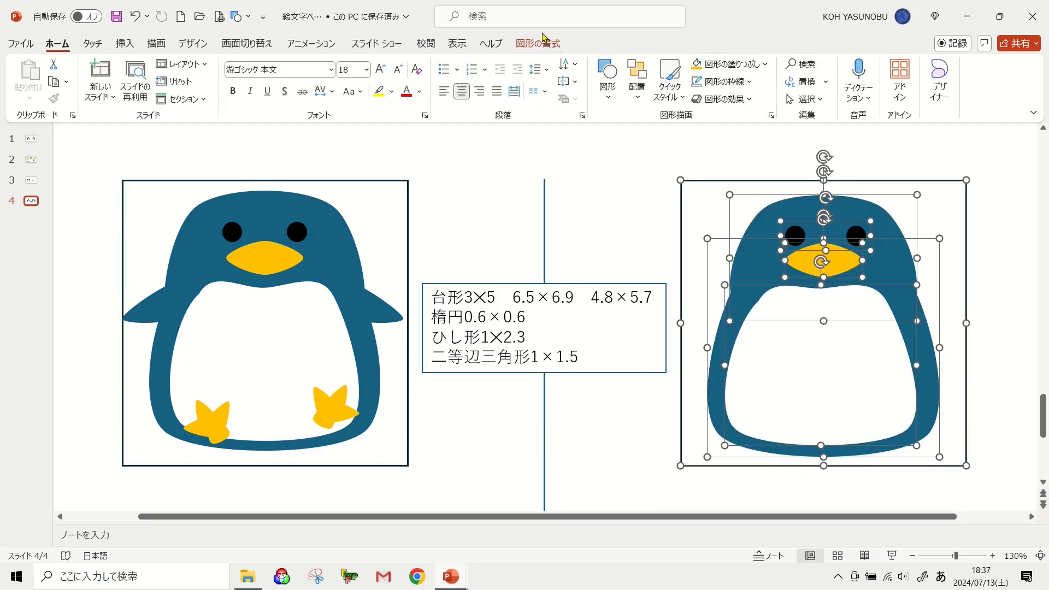
{"action": "left_click", "coordinate": [544, 43]}
{"action": "left_click", "coordinate": [828, 64]}
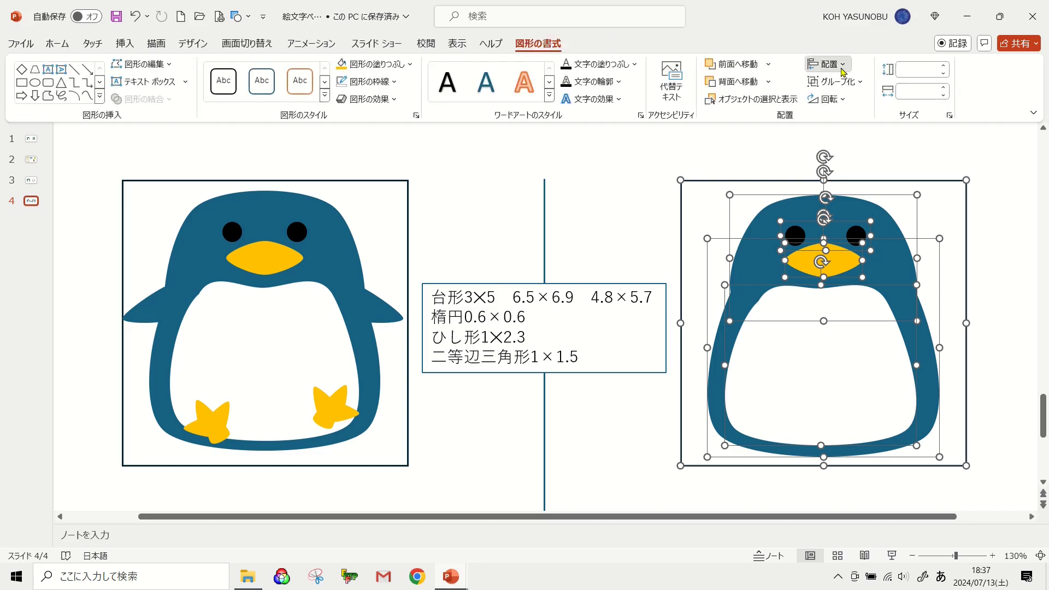
{"action": "left_click", "coordinate": [855, 102]}
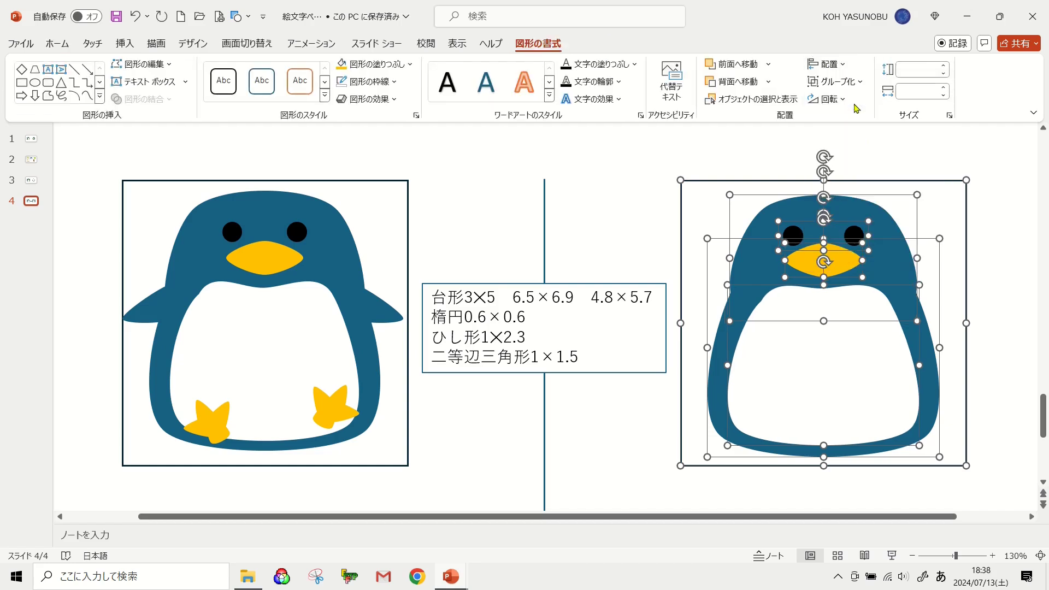
{"action": "left_click", "coordinate": [1010, 385]}
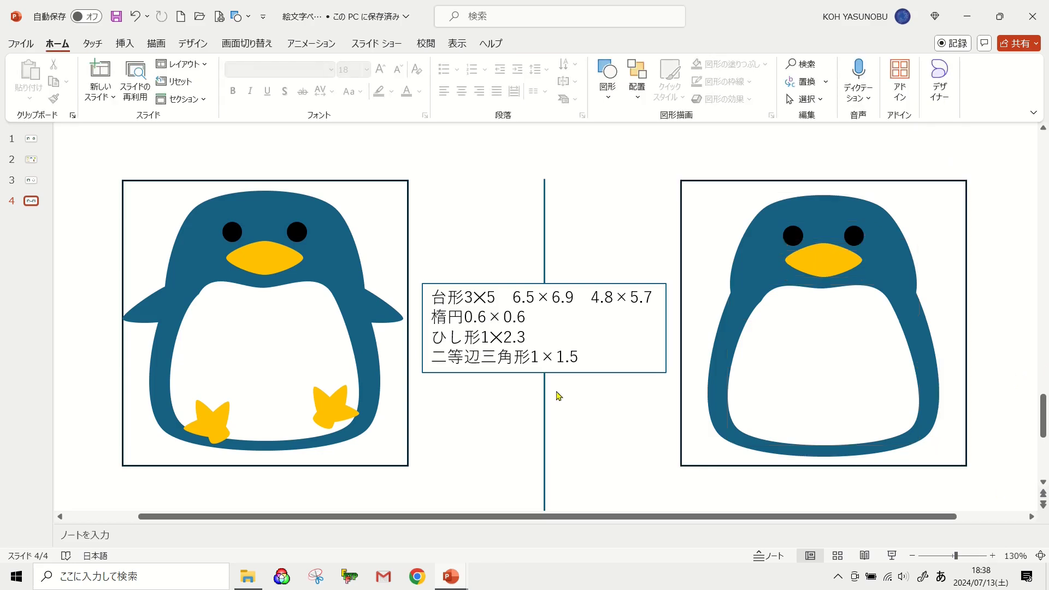
Draw an isosceles triangle near the top of the divider and size it 1 cm high by 1.5 cm wide
{"action": "left_click", "coordinate": [607, 98]}
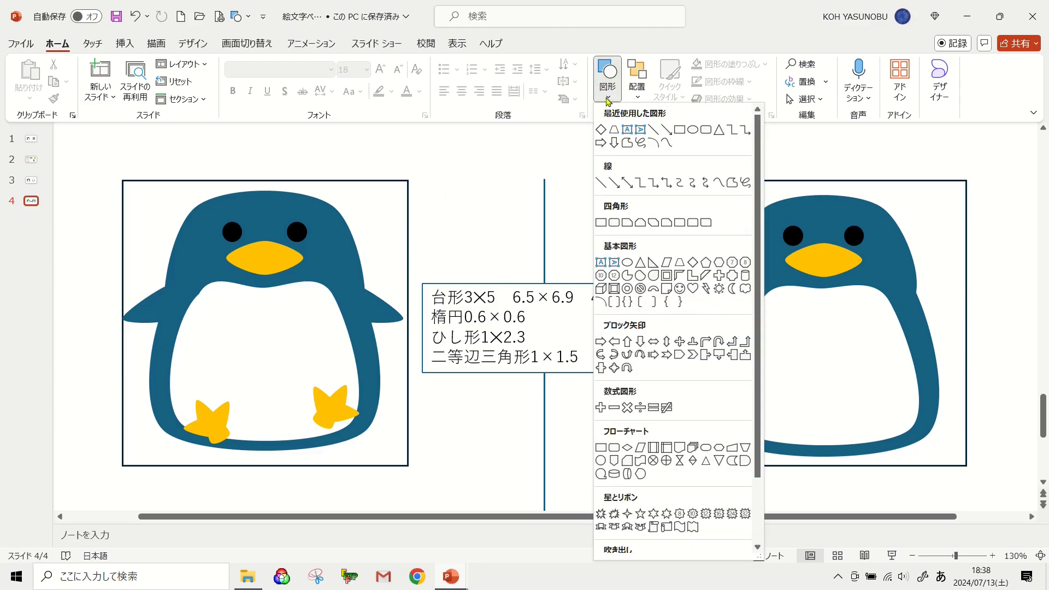
{"action": "left_click", "coordinate": [641, 262]}
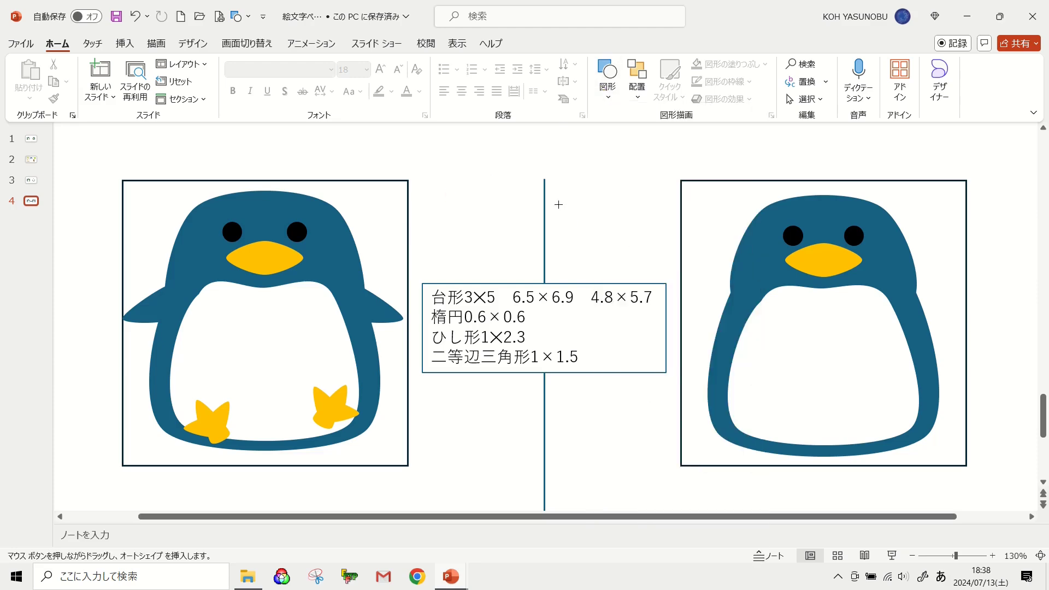
{"action": "left_click_drag", "start_coordinate": [558, 204], "coordinate": [657, 289]}
{"action": "left_click", "coordinate": [907, 71]}
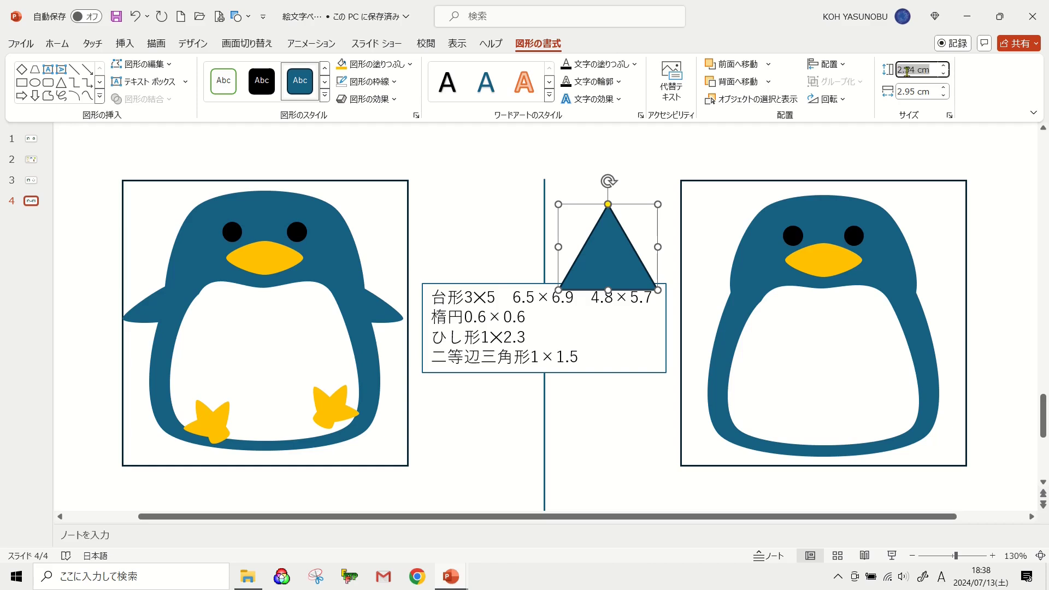
{"action": "type", "text": "1"}
{"action": "left_click", "coordinate": [910, 94]}
{"action": "type", "text": "1"}
{"action": "key", "text": "Return"}
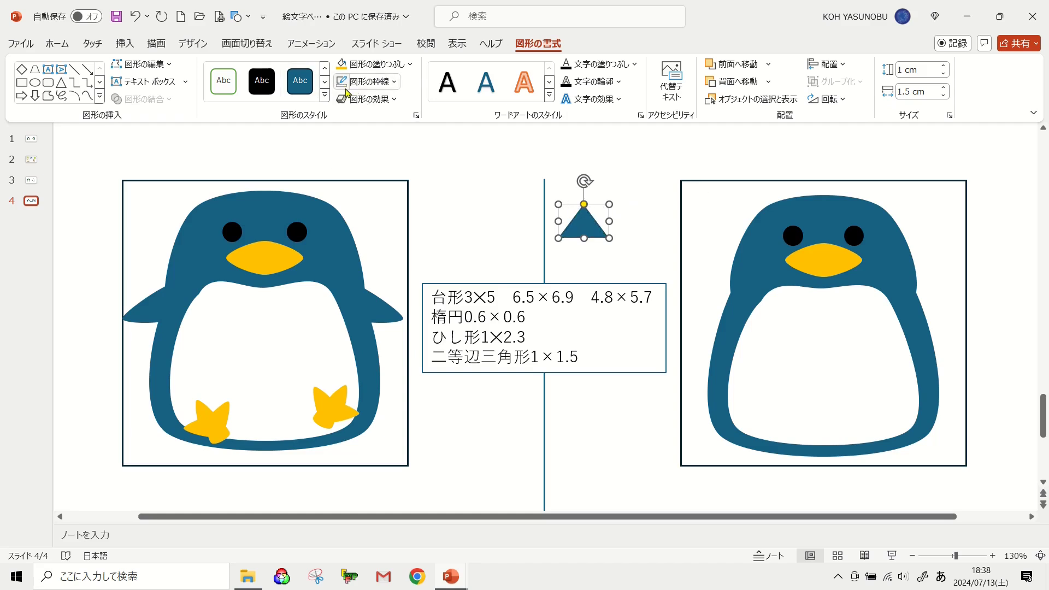
{"action": "right_click", "coordinate": [586, 230]}
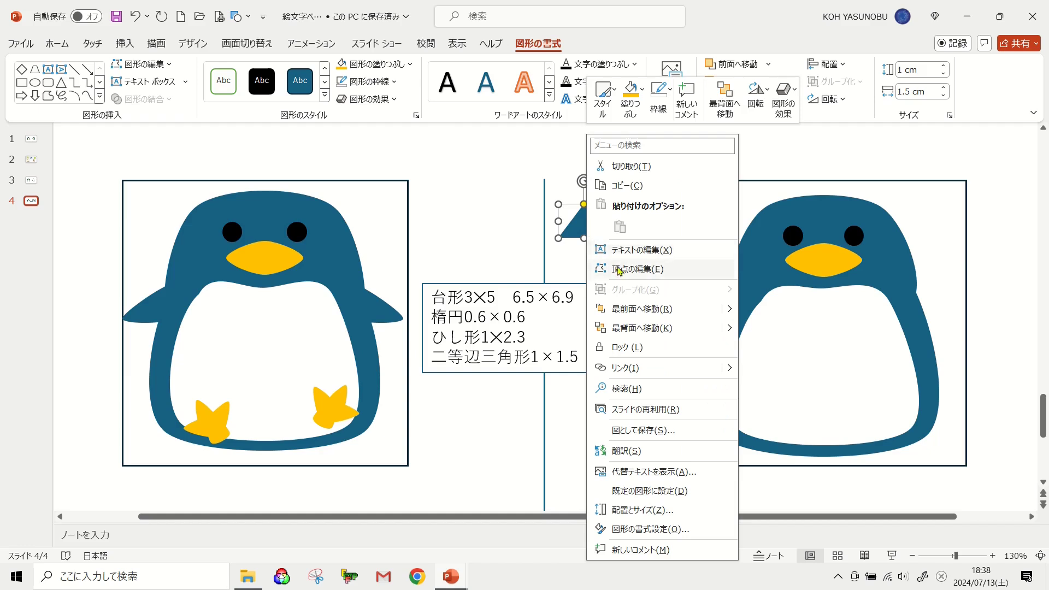
Use Edit Points to curve the triangle's edges and pull its top point into a flipper shape
{"action": "left_click", "coordinate": [631, 268]}
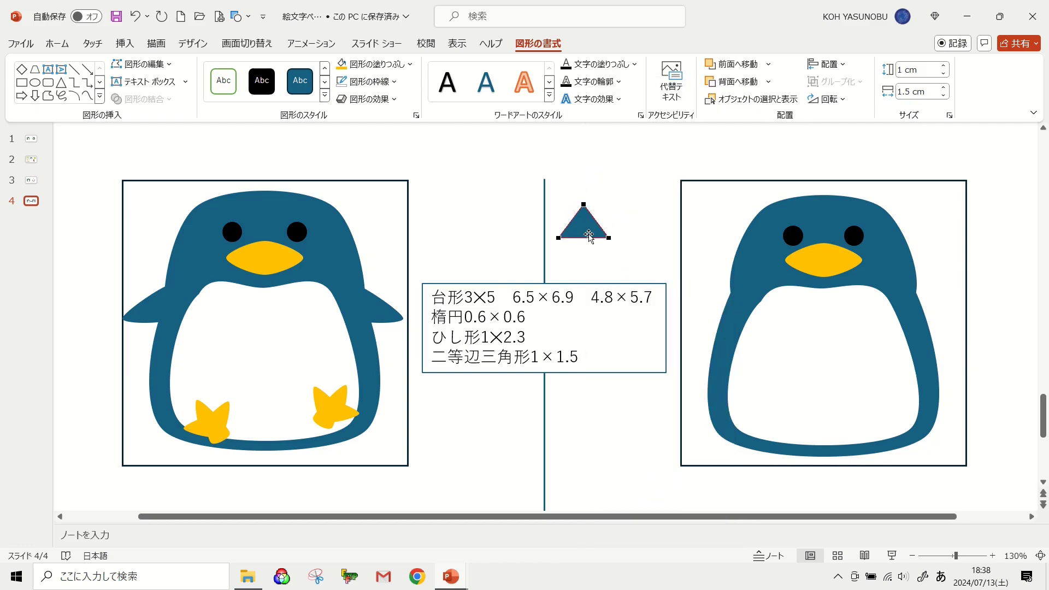
{"action": "right_click", "coordinate": [572, 220]}
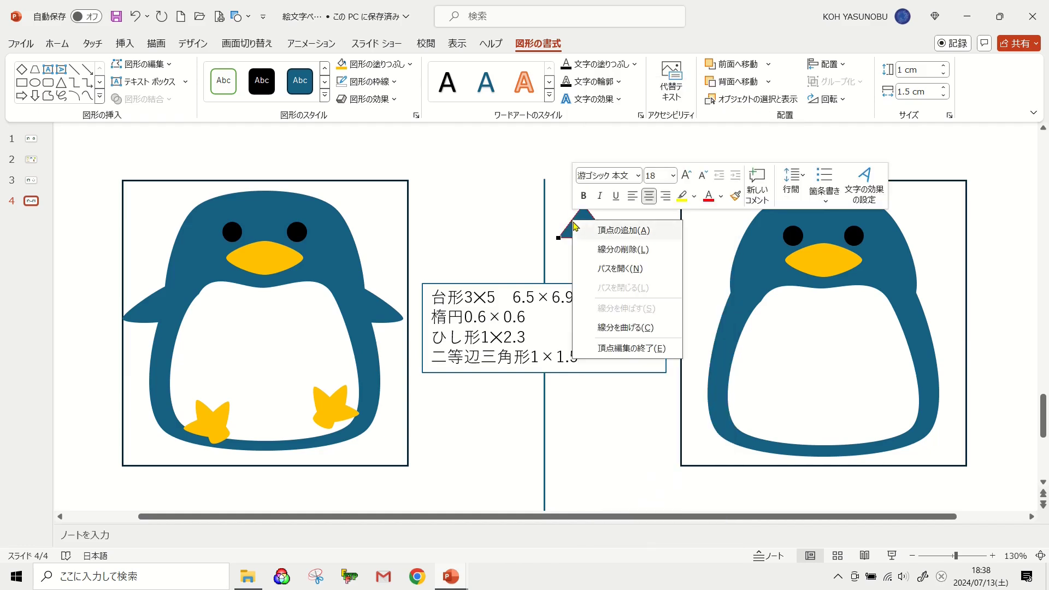
{"action": "left_click", "coordinate": [624, 328]}
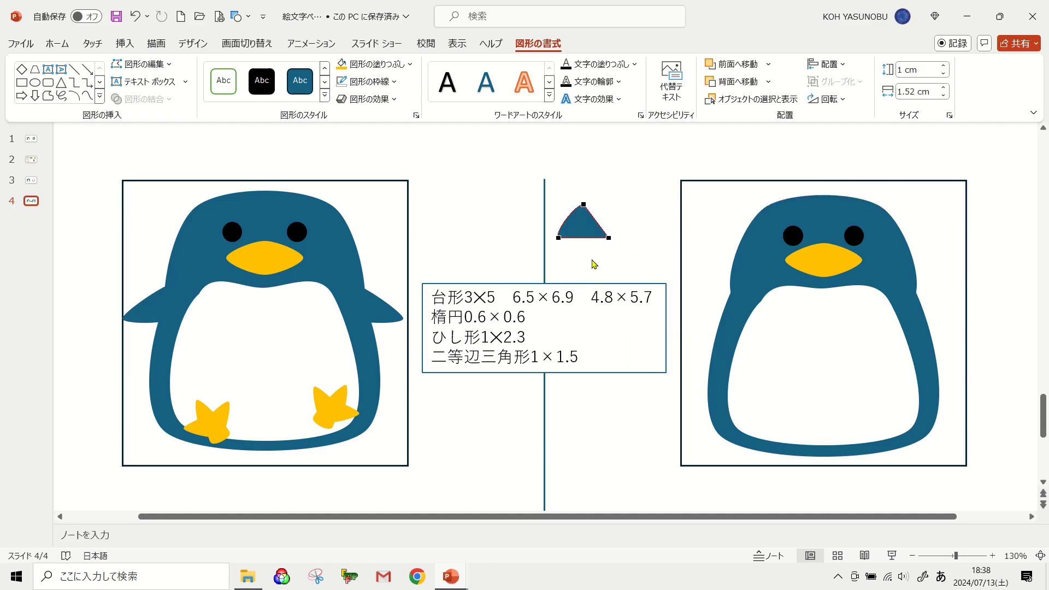
{"action": "right_click", "coordinate": [581, 237]}
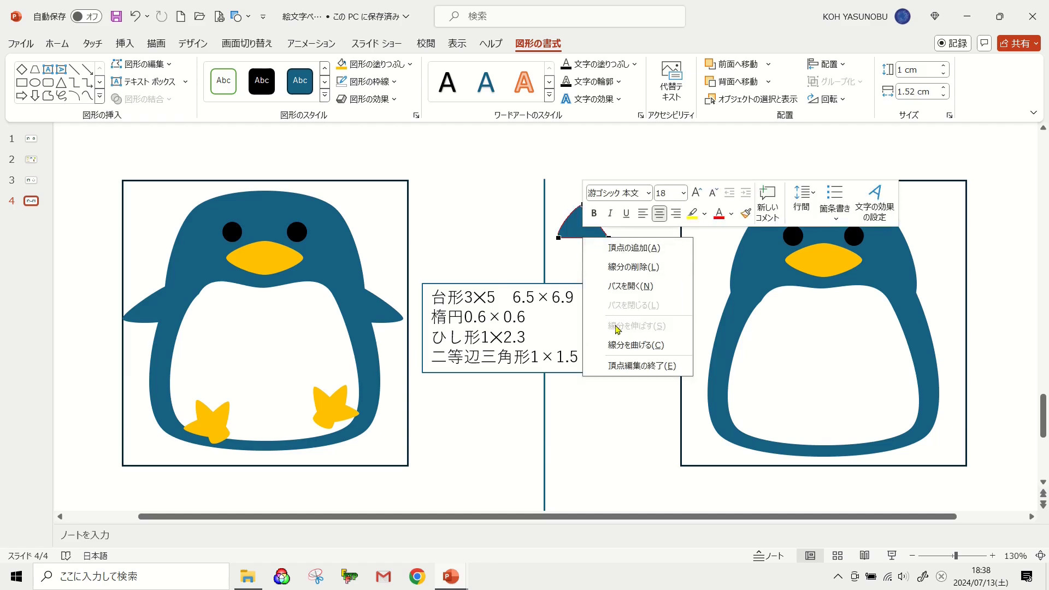
{"action": "left_click", "coordinate": [631, 349]}
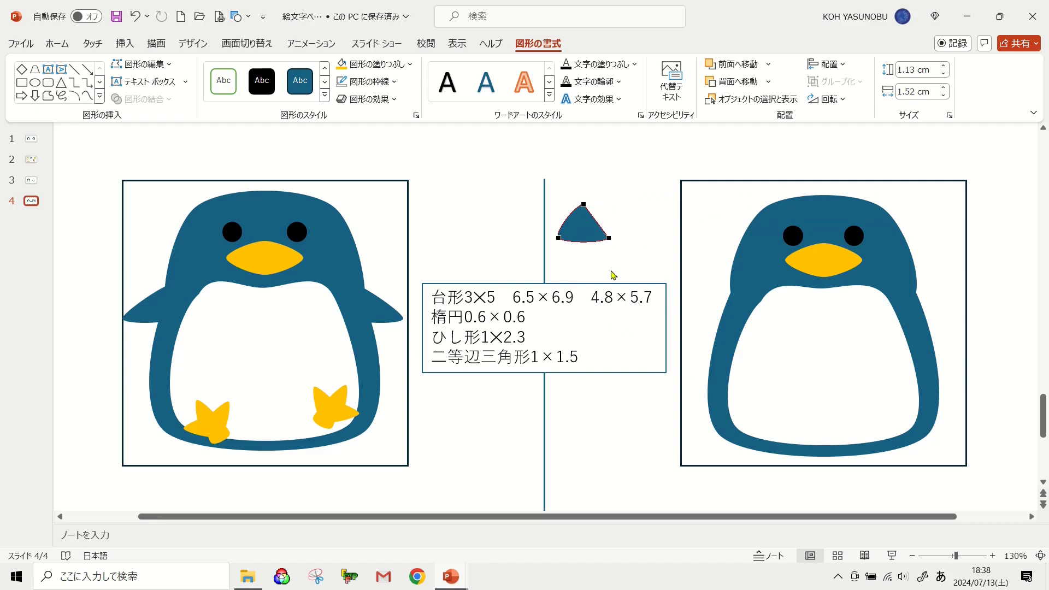
{"action": "left_click_drag", "start_coordinate": [583, 204], "coordinate": [605, 215]}
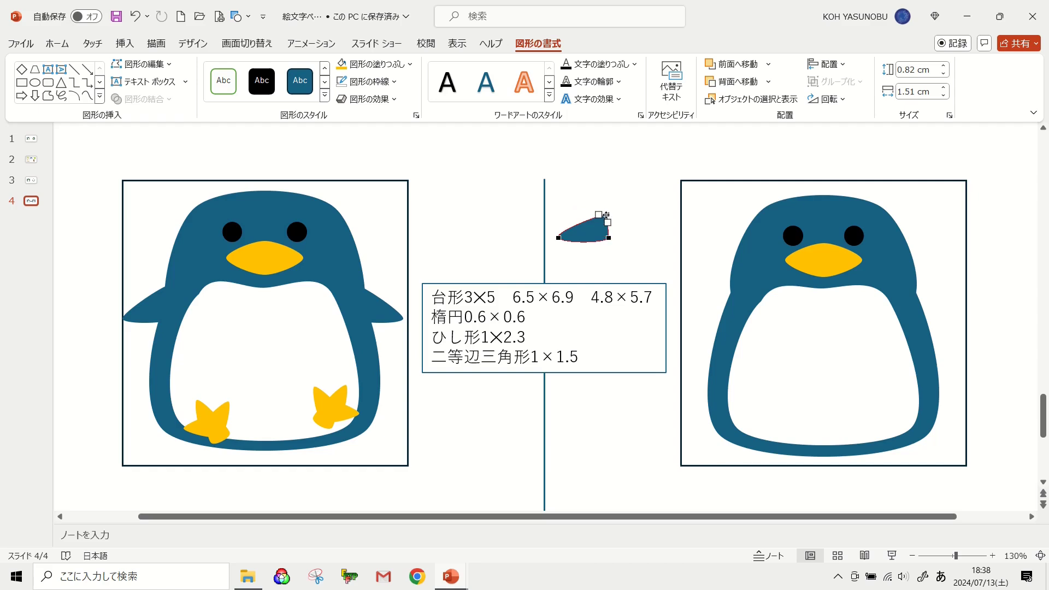
{"action": "left_click_drag", "start_coordinate": [606, 215], "coordinate": [719, 313]}
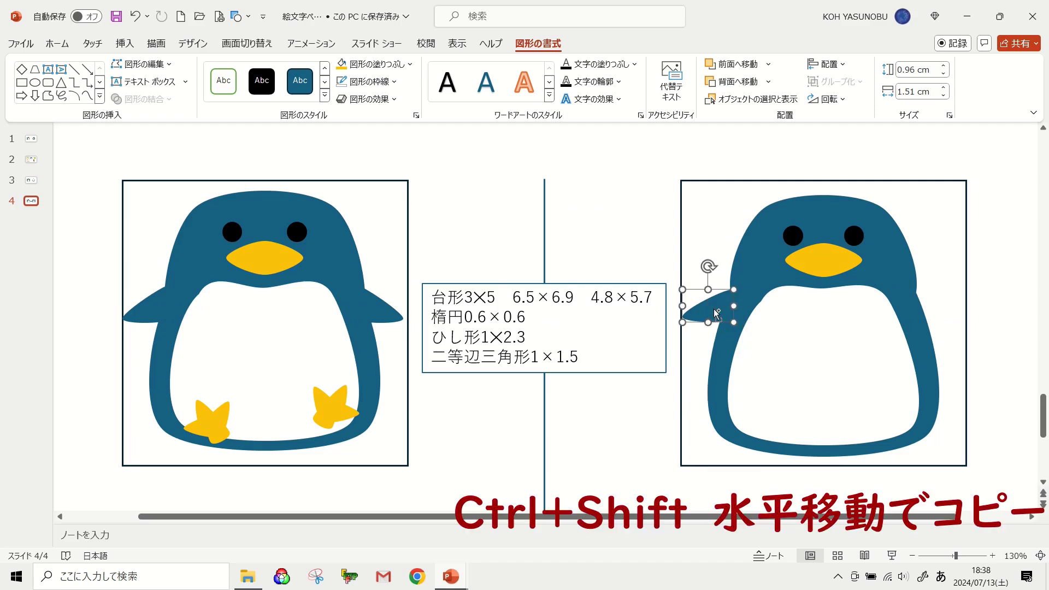
Copy the flipper level onto the penguin's right side and flip the copy horizontally
{"action": "mouse_move", "coordinate": [713, 310]}
{"action": "left_mouse_down"}
{"action": "mouse_move", "coordinate": [869, 282]}
{"action": "mouse_move", "coordinate": [945, 289]}
{"action": "left_mouse_up"}
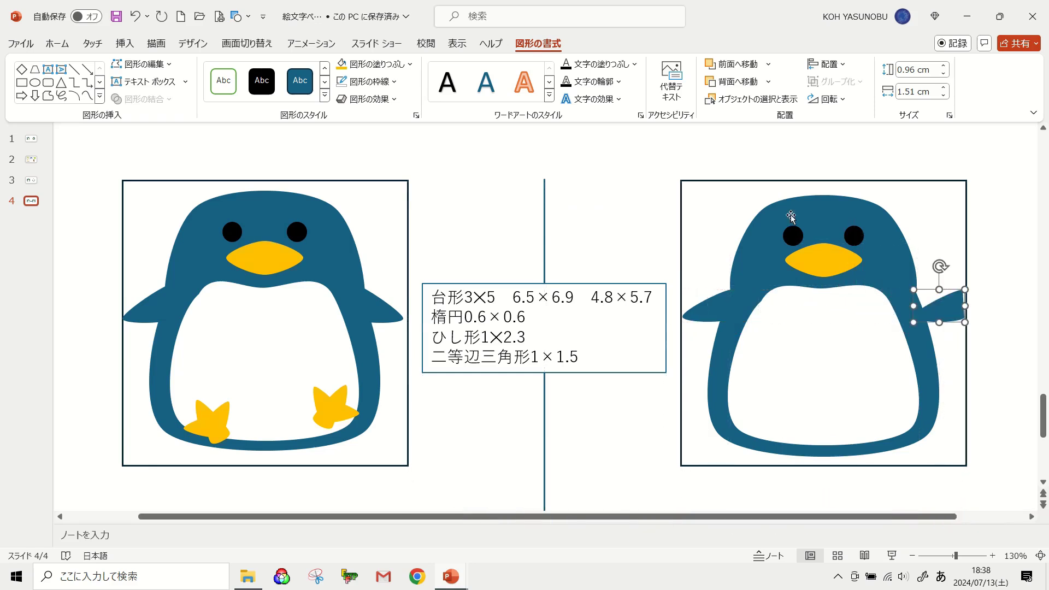
{"action": "left_click", "coordinate": [844, 102]}
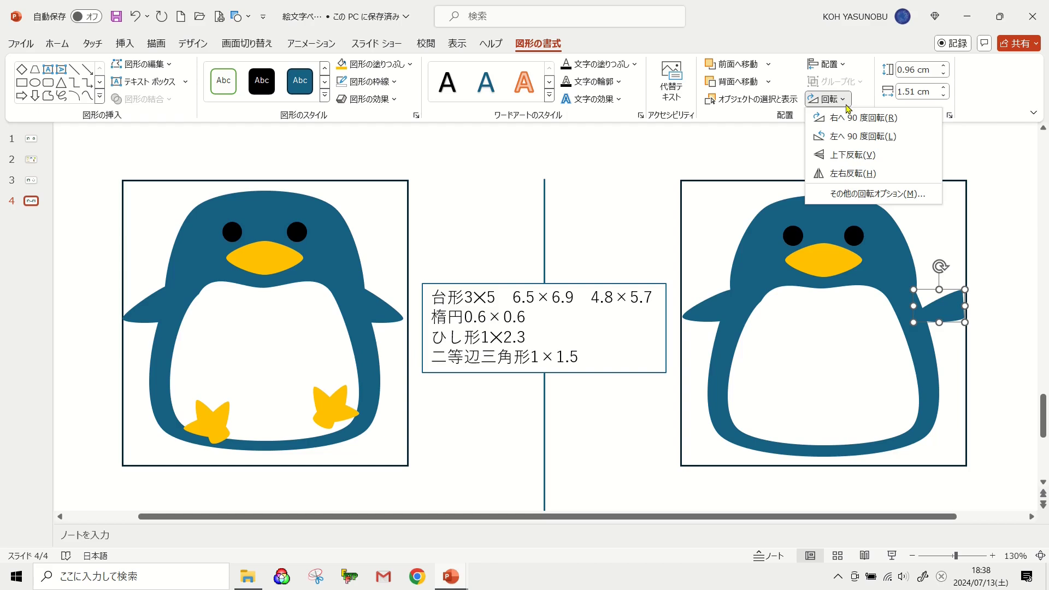
{"action": "left_click", "coordinate": [865, 176]}
{"action": "left_click", "coordinate": [1008, 315]}
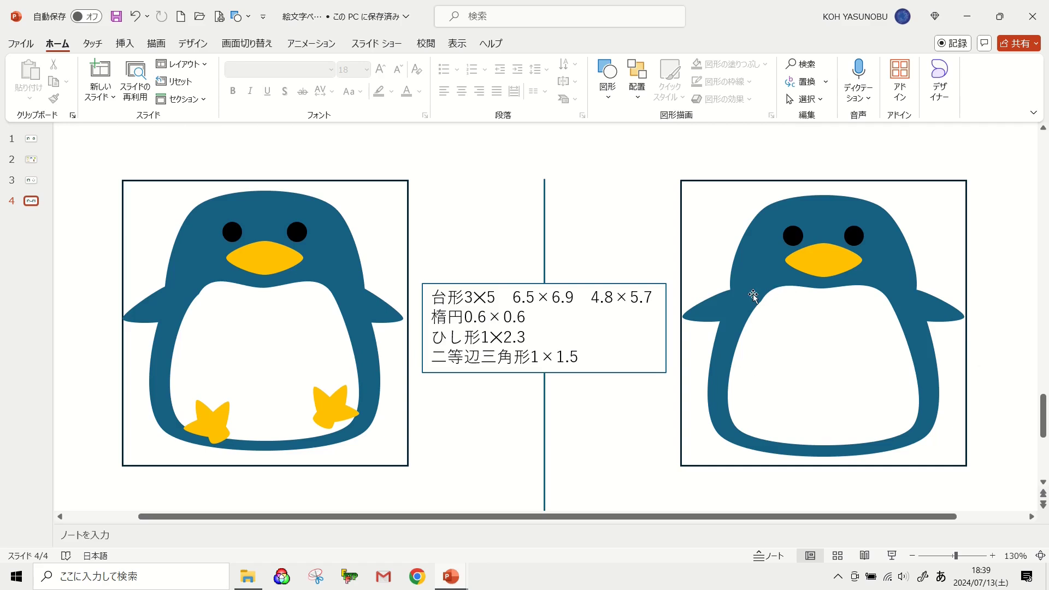
Copy the flipper above the divider, fill it yellow and shrink it to a 0.64 × 1.06 cm foot piece
{"action": "left_click_drag", "start_coordinate": [718, 309], "coordinate": [612, 237]}
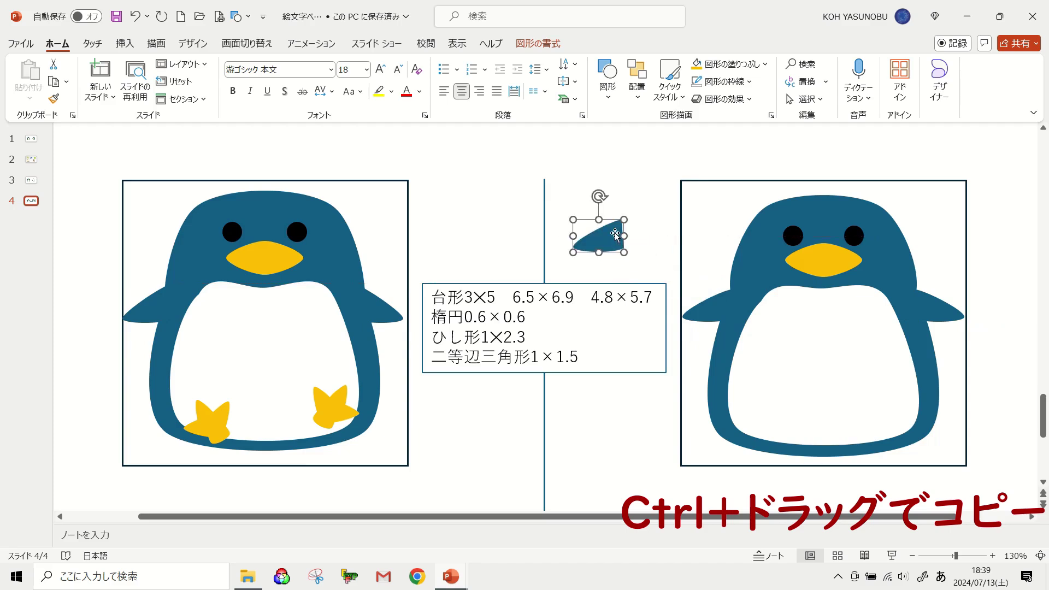
{"action": "left_click", "coordinate": [538, 43]}
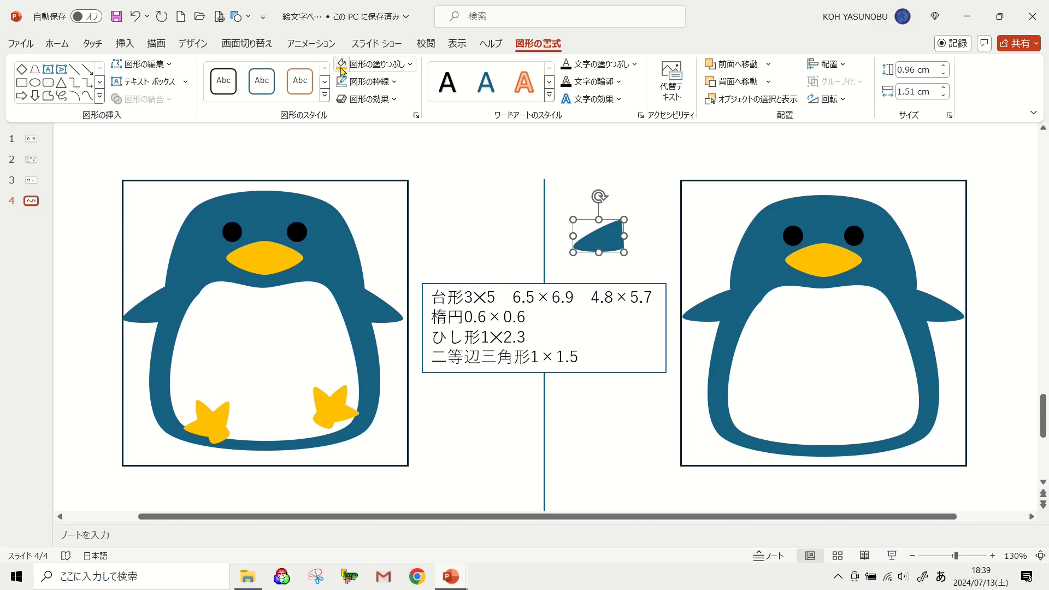
{"action": "left_click", "coordinate": [341, 68]}
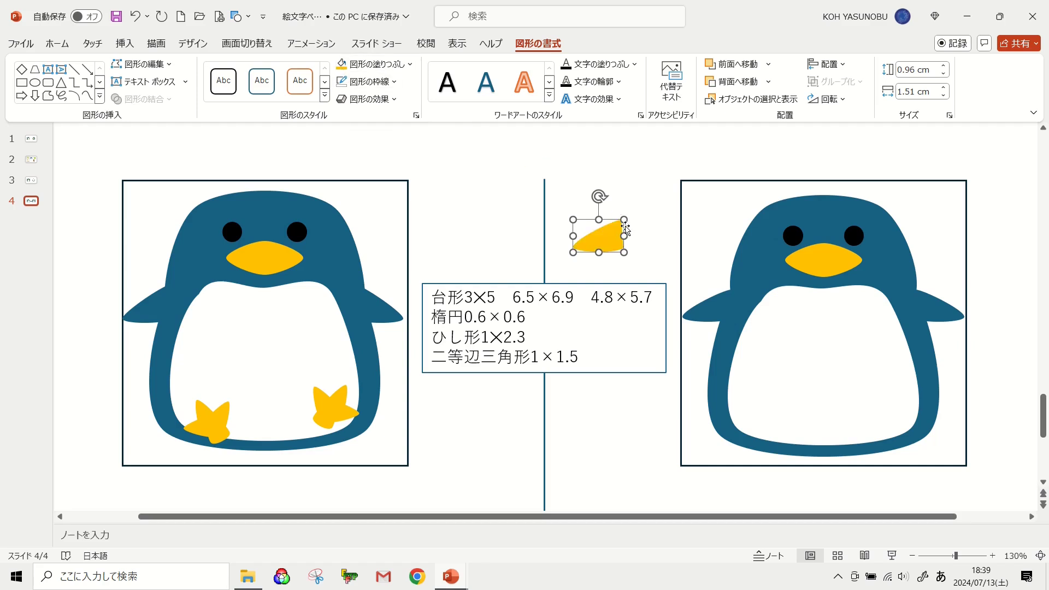
{"action": "mouse_move", "coordinate": [624, 219]}
{"action": "left_mouse_down"}
{"action": "mouse_move", "coordinate": [609, 231]}
{"action": "mouse_move", "coordinate": [610, 215]}
{"action": "mouse_move", "coordinate": [621, 211]}
{"action": "mouse_move", "coordinate": [587, 247]}
{"action": "left_mouse_up"}
{"action": "left_click", "coordinate": [608, 224]}
Rotate the upper yellow wedge about 90 degrees and fit it against the other yellow piece
{"action": "left_click", "coordinate": [623, 200]}
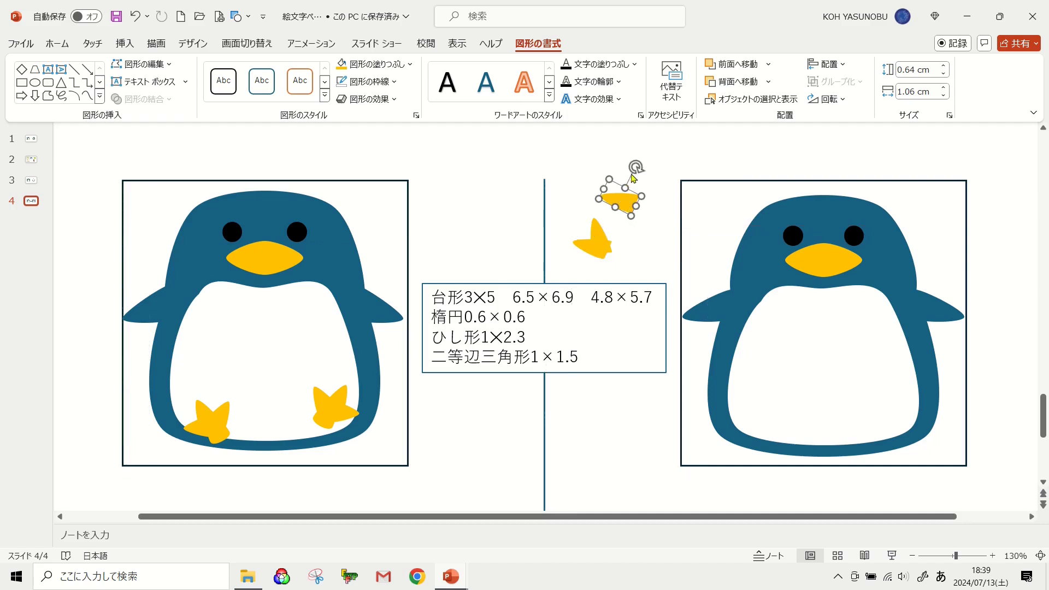
{"action": "mouse_move", "coordinate": [635, 167]}
{"action": "left_mouse_down"}
{"action": "mouse_move", "coordinate": [635, 216]}
{"action": "mouse_move", "coordinate": [608, 248]}
{"action": "left_mouse_up"}
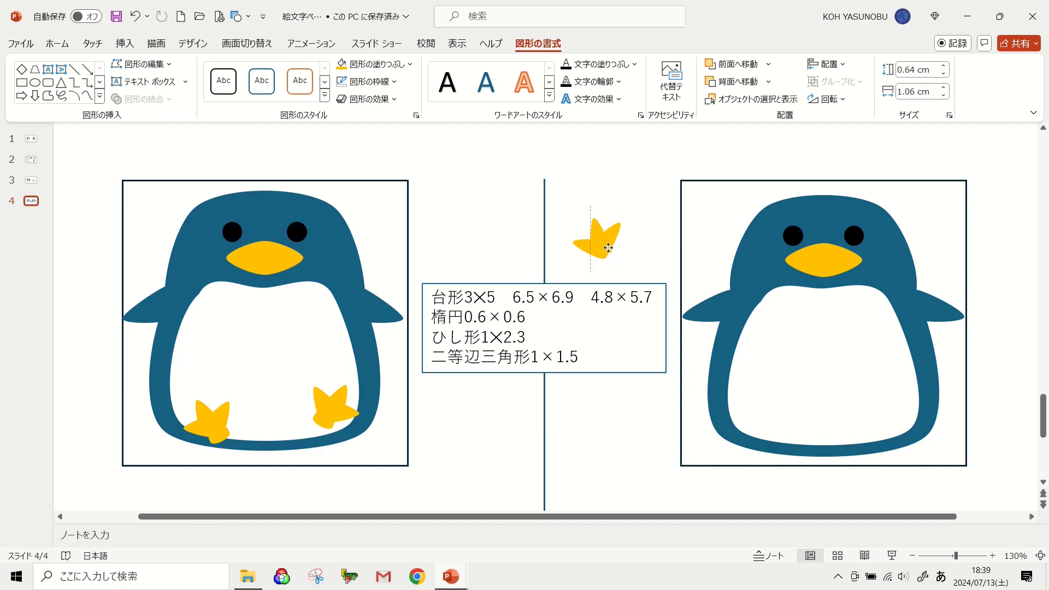
{"action": "left_click_drag", "start_coordinate": [607, 247], "coordinate": [608, 247]}
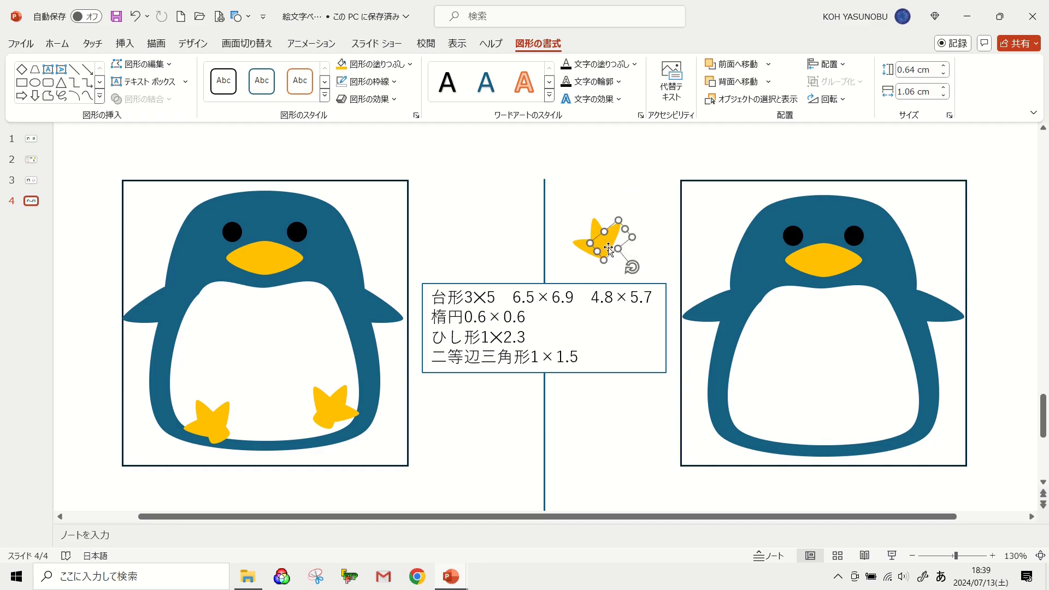
Add a small yellow copy of the head shape as a toe, then select all the foot pieces
{"action": "left_click", "coordinate": [764, 238]}
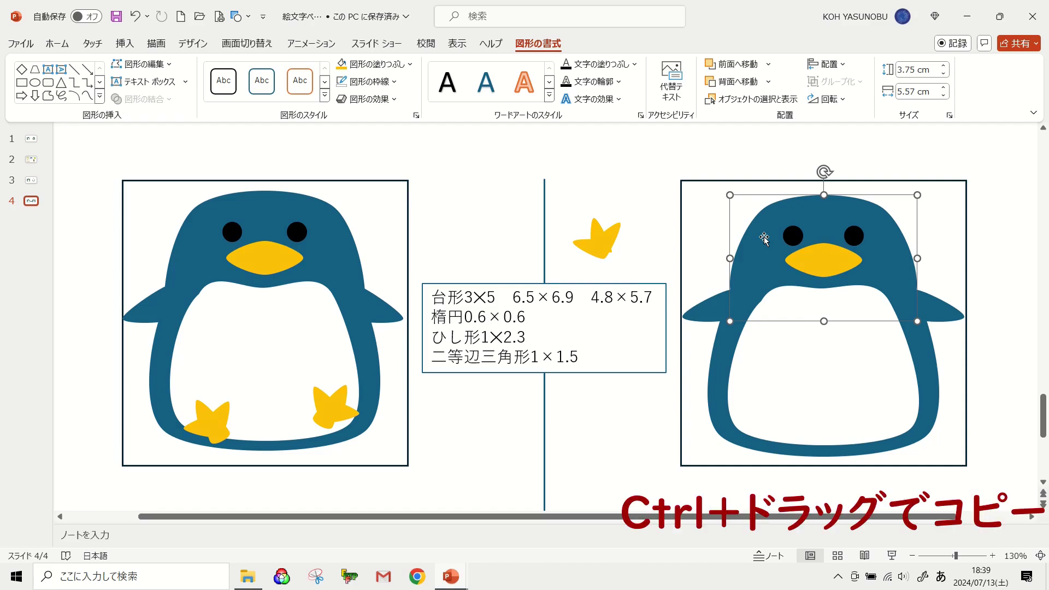
{"action": "left_click_drag", "start_coordinate": [764, 238], "coordinate": [466, 161]}
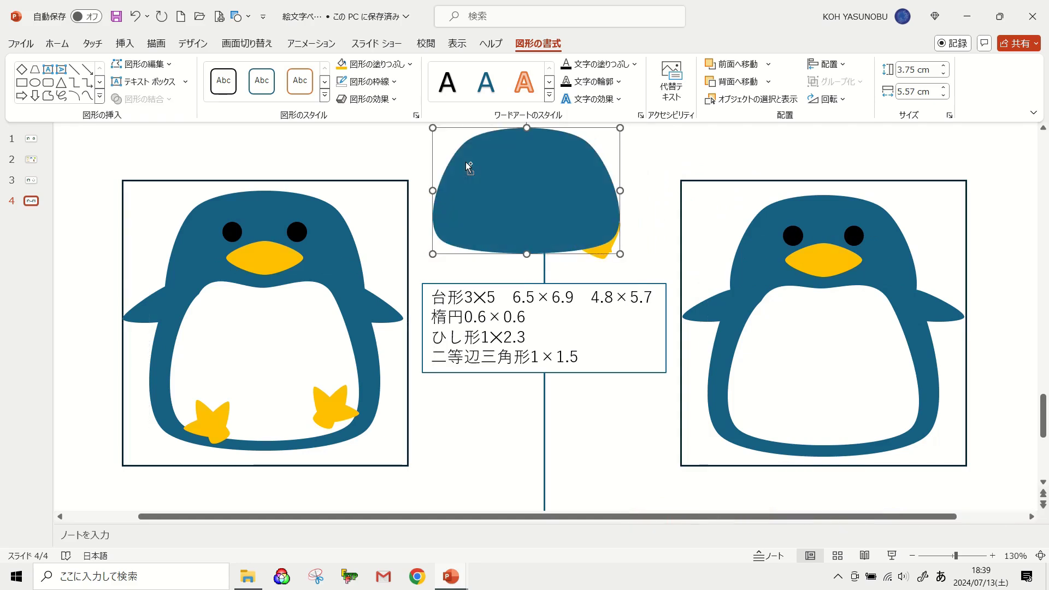
{"action": "left_click", "coordinate": [340, 66]}
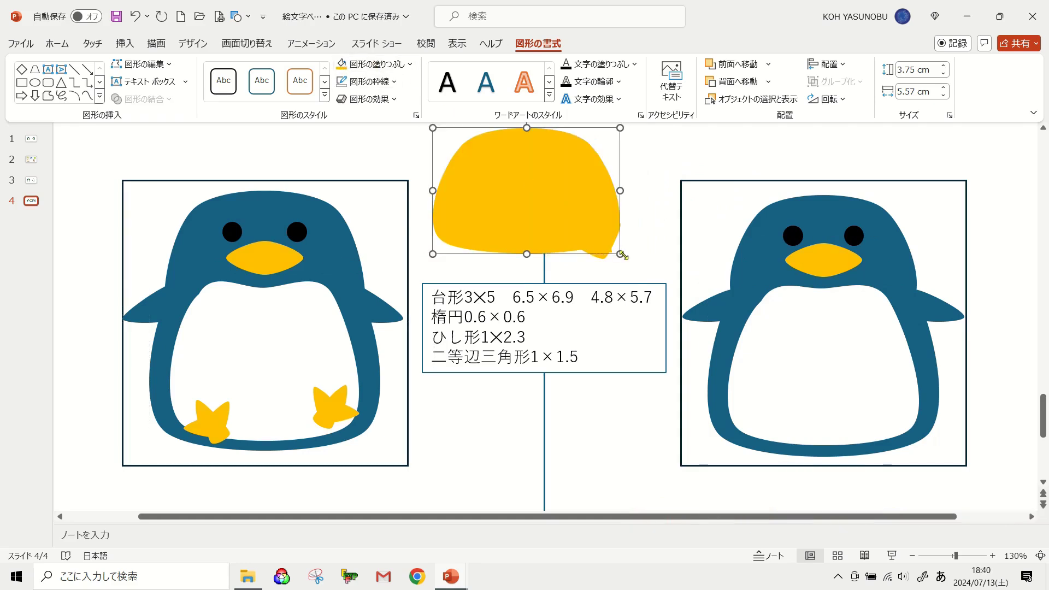
{"action": "mouse_move", "coordinate": [619, 254]}
{"action": "left_mouse_down"}
{"action": "mouse_move", "coordinate": [456, 152]}
{"action": "mouse_move", "coordinate": [612, 255]}
{"action": "left_mouse_up"}
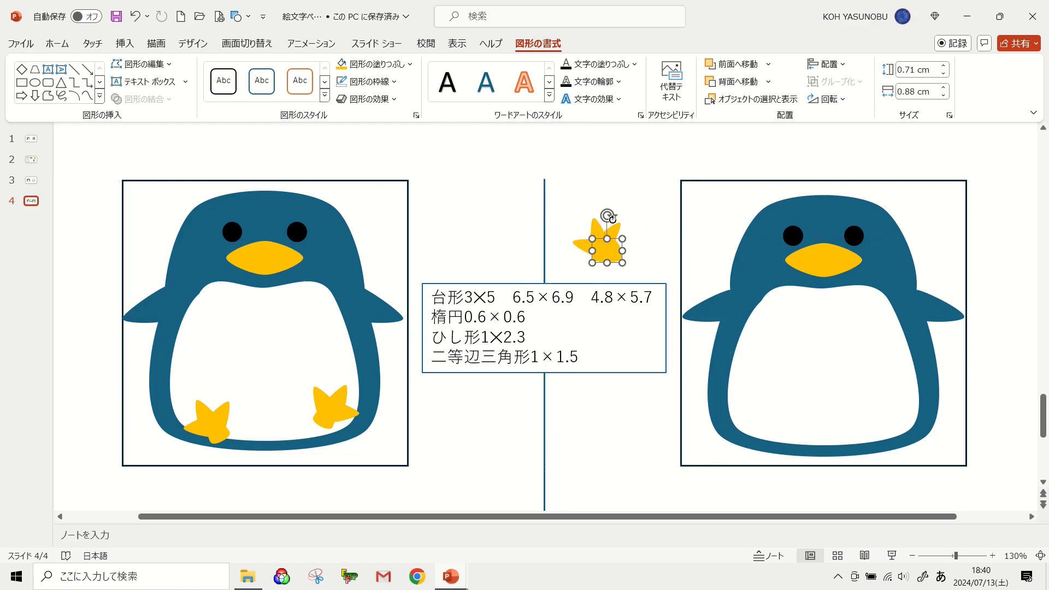
{"action": "mouse_move", "coordinate": [611, 217]}
{"action": "left_mouse_down"}
{"action": "mouse_move", "coordinate": [600, 231]}
{"action": "mouse_move", "coordinate": [615, 247]}
{"action": "mouse_move", "coordinate": [599, 253]}
{"action": "left_mouse_up"}
{"action": "left_click", "coordinate": [653, 248]}
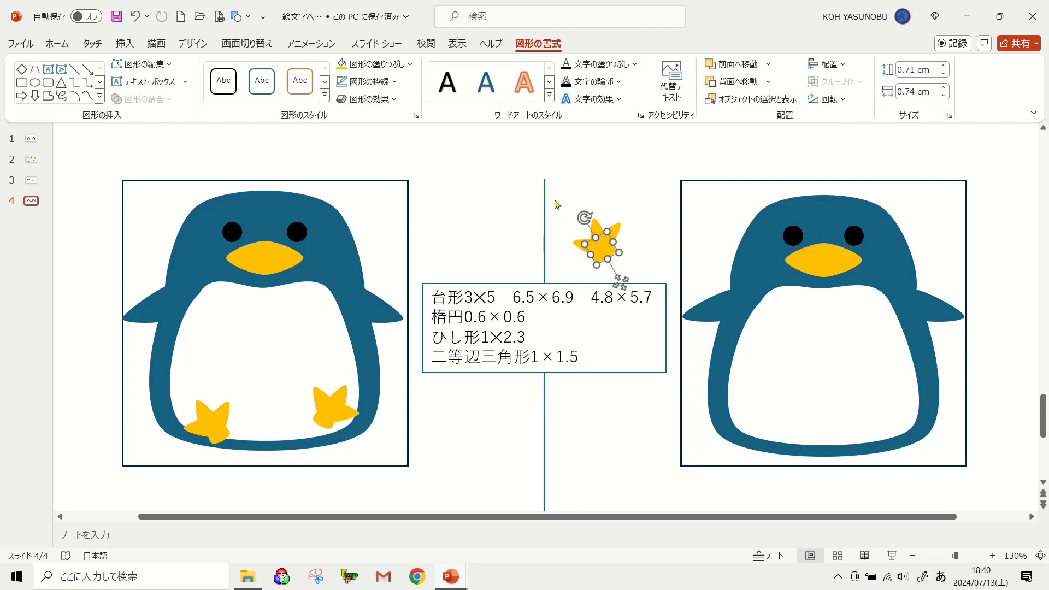
{"action": "left_click_drag", "start_coordinate": [554, 199], "coordinate": [642, 277]}
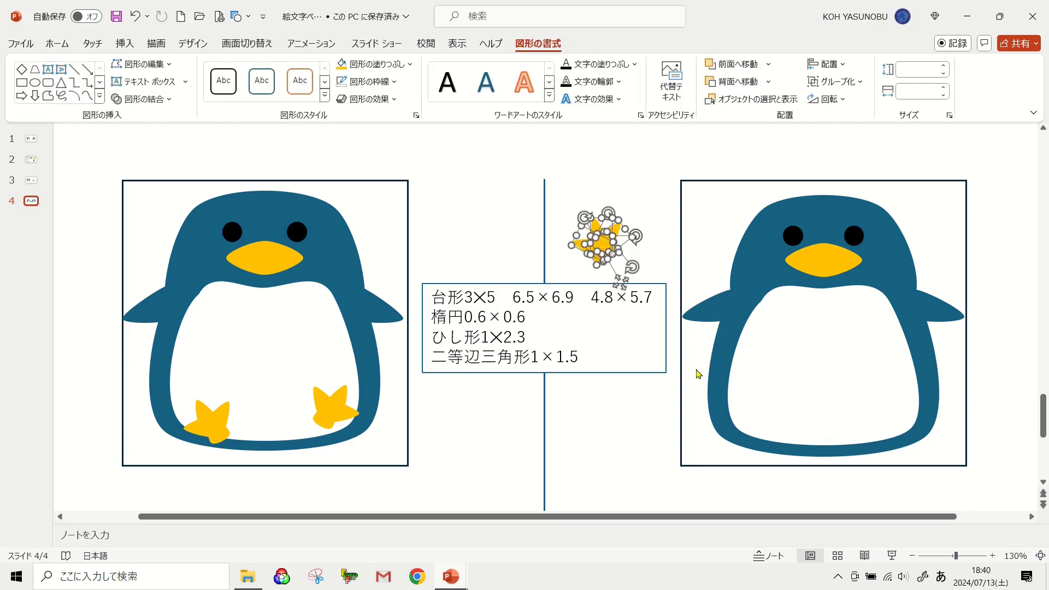
Group the foot, place it on the lower-left belly, and add an outward-tilted copy at lower right
{"action": "key", "text": "ctrl+g"}
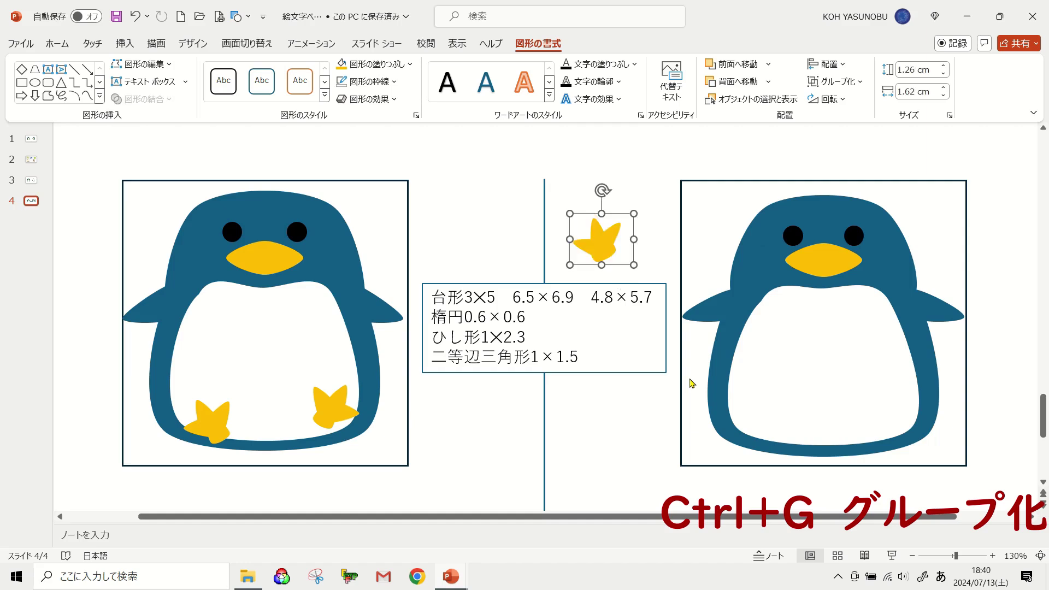
{"action": "left_click_drag", "start_coordinate": [599, 243], "coordinate": [763, 421]}
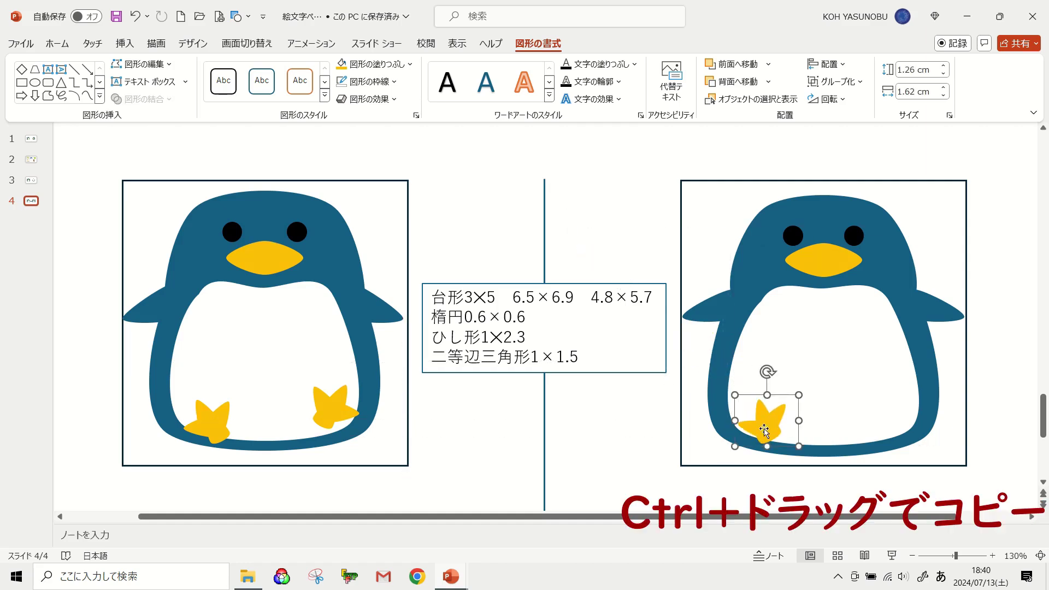
{"action": "left_click_drag", "start_coordinate": [763, 427], "coordinate": [882, 407], "text": "ctrl"}
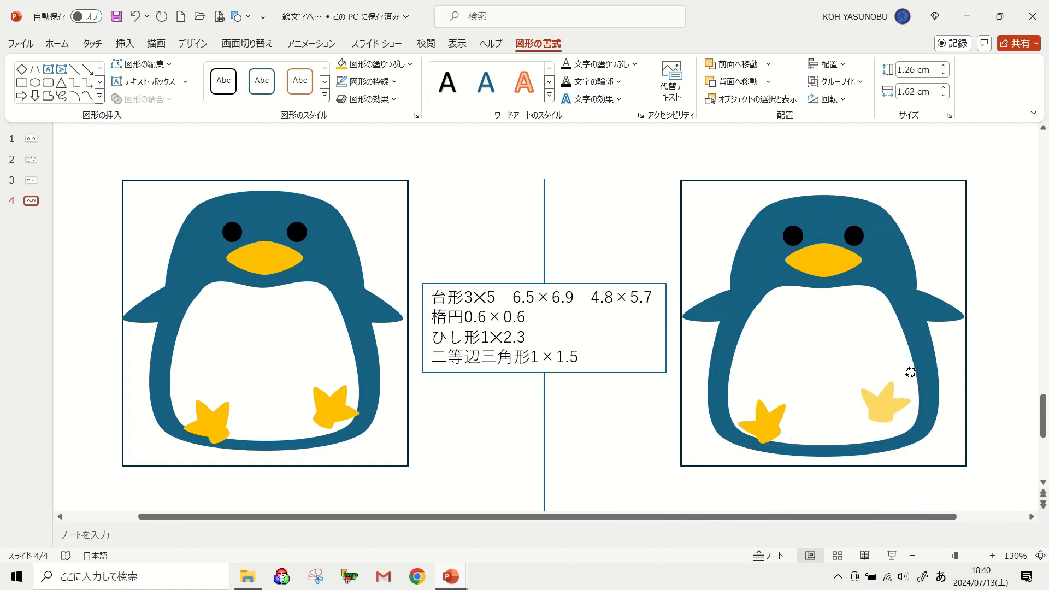
{"action": "left_click_drag", "start_coordinate": [905, 366], "coordinate": [912, 365]}
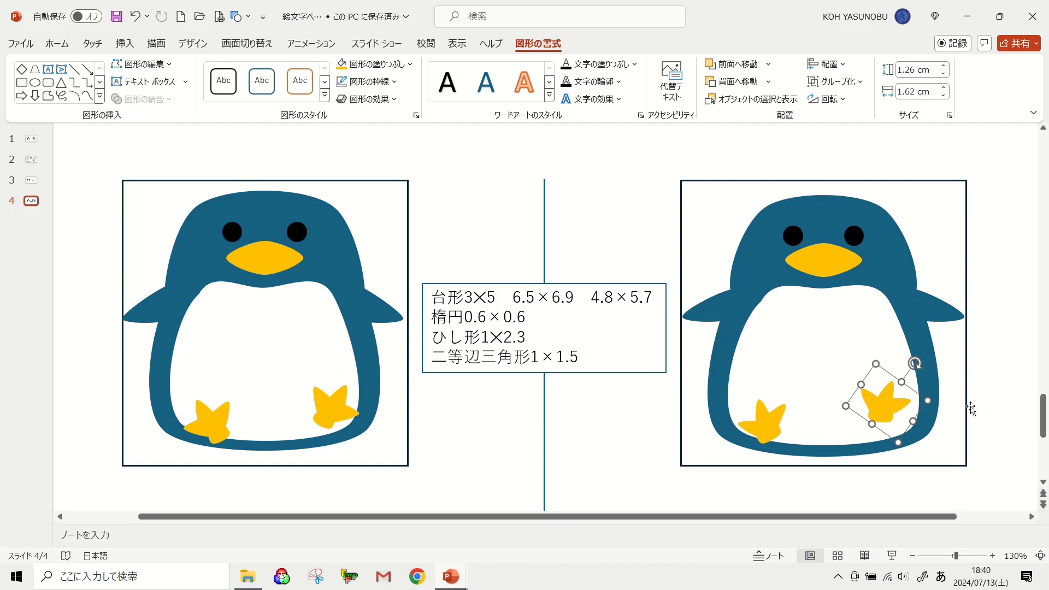
{"action": "left_click", "coordinate": [1020, 407]}
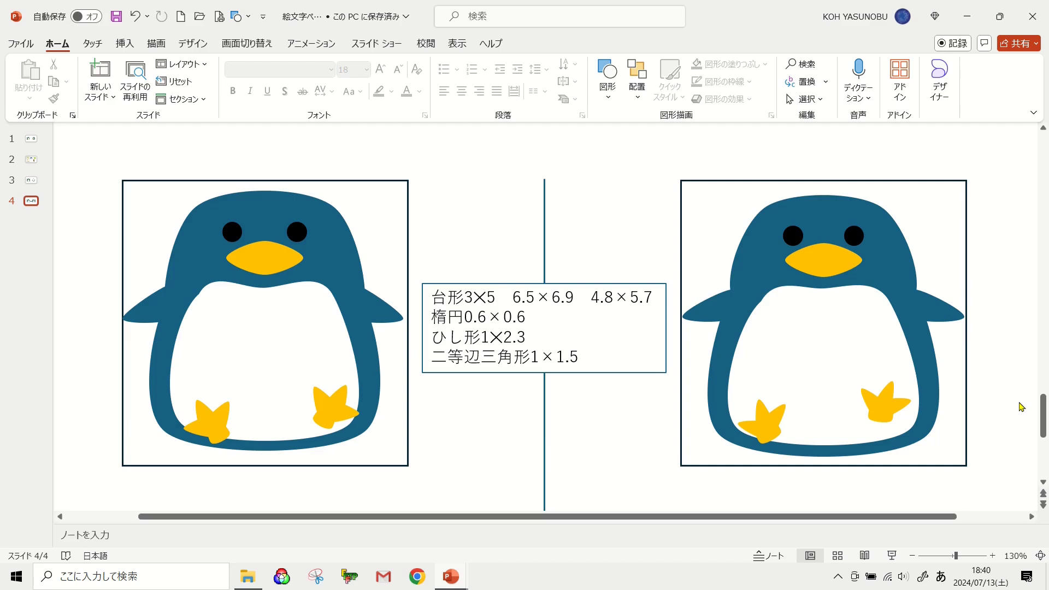
Select every shape of the right penguin and group them into a single object
{"action": "left_click", "coordinate": [964, 259]}
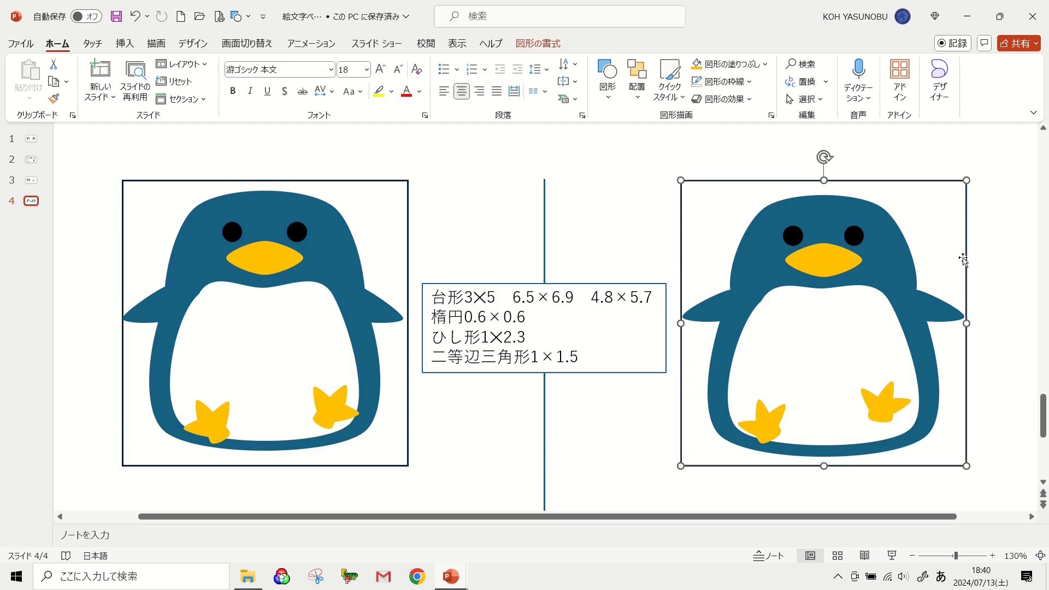
{"action": "left_click", "coordinate": [964, 260]}
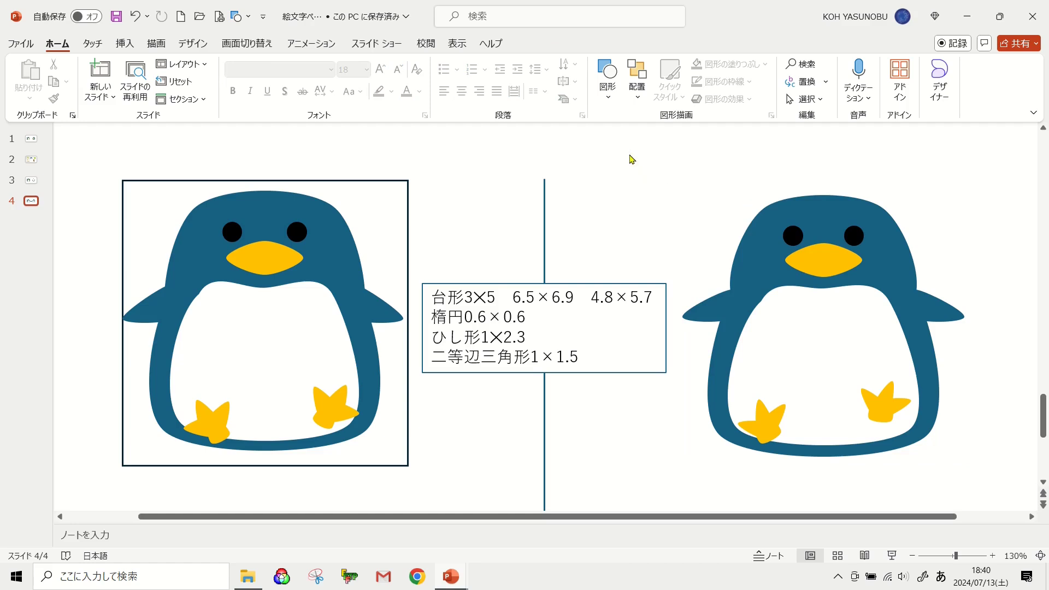
{"action": "mouse_move", "coordinate": [629, 154]}
{"action": "left_mouse_down"}
{"action": "mouse_move", "coordinate": [1015, 466]}
{"action": "mouse_move", "coordinate": [1032, 507]}
{"action": "left_mouse_up"}
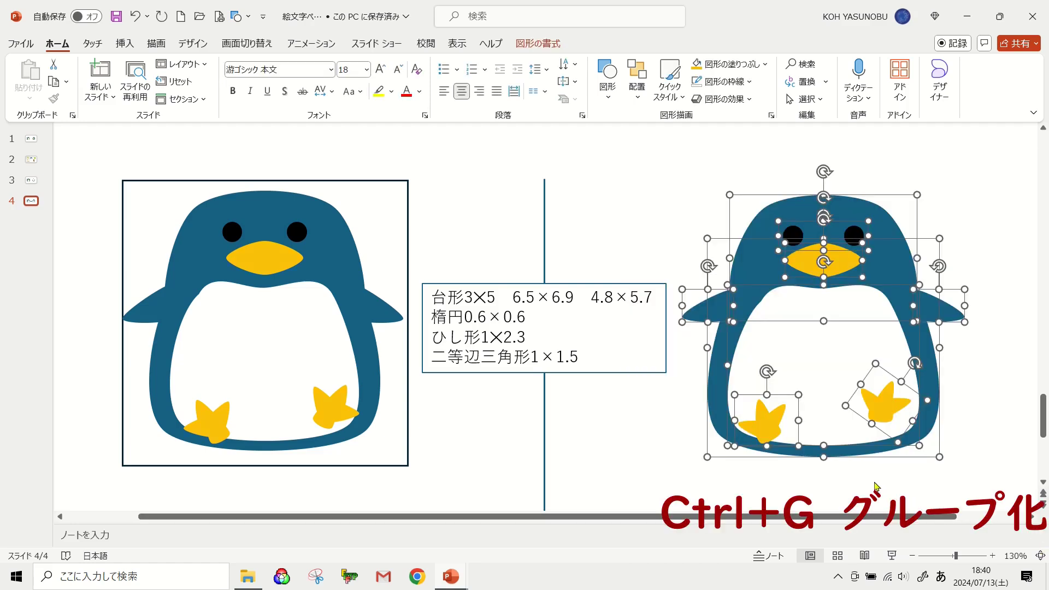
{"action": "key", "text": "ctrl+g"}
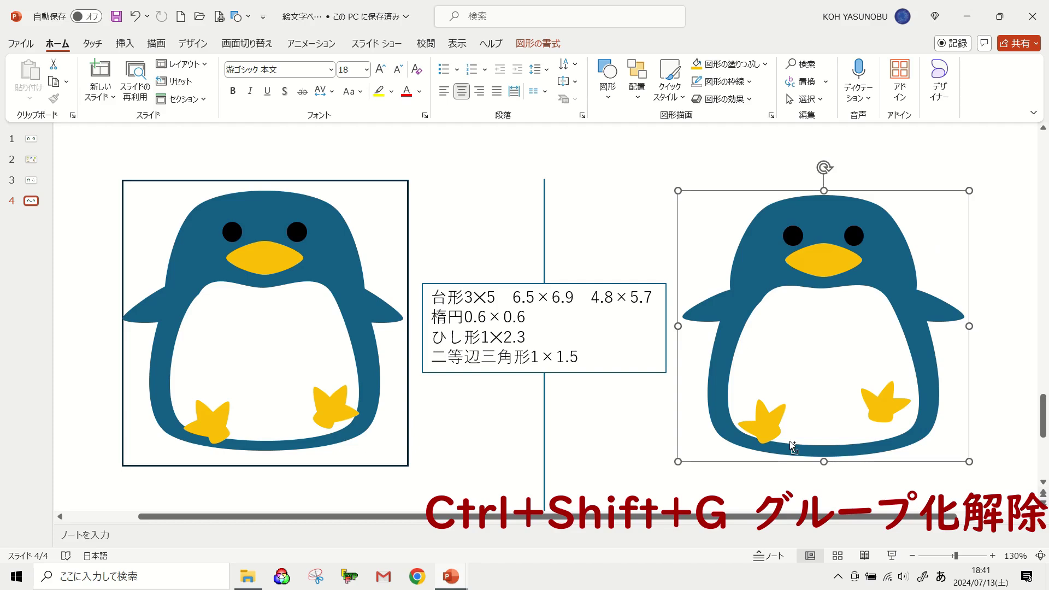
{"action": "key", "text": "ctrl+shift+g"}
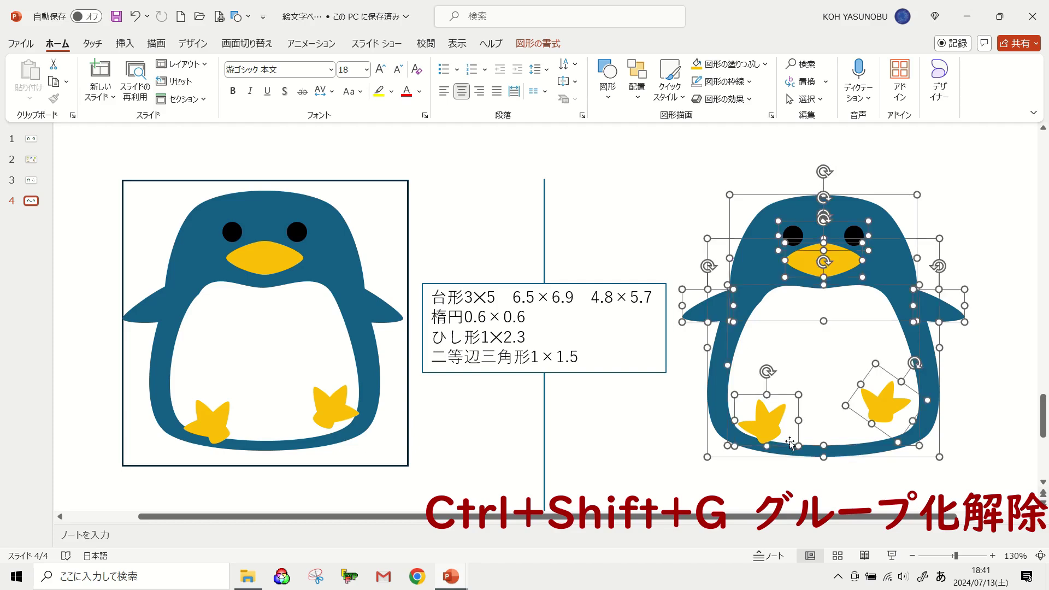
{"action": "key", "text": "ctrl+z"}
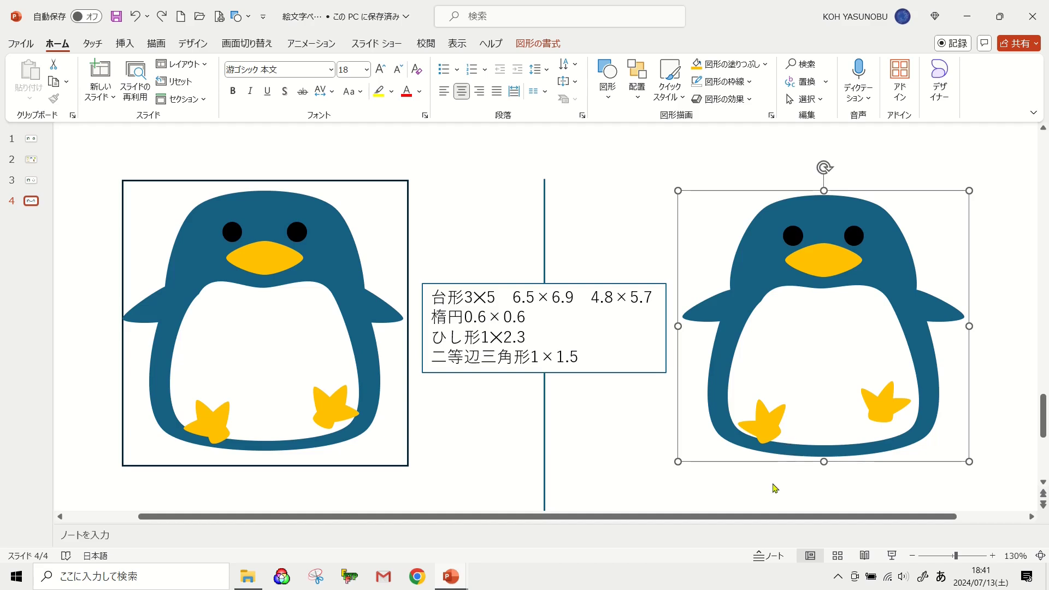
Open the grouped penguin's shortcut menu showing the Save as Picture option
{"action": "right_click", "coordinate": [840, 331]}
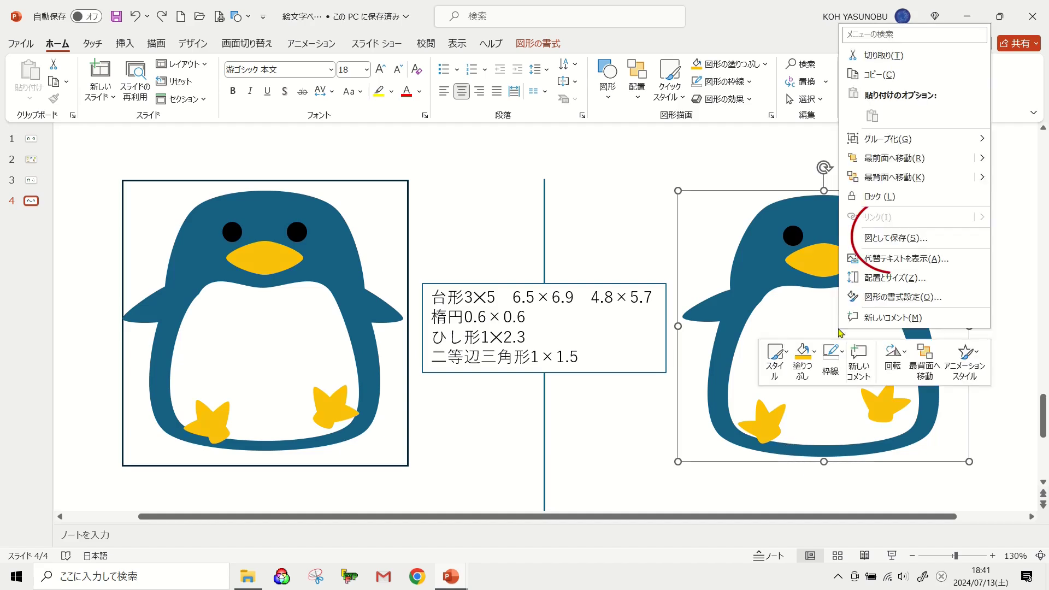